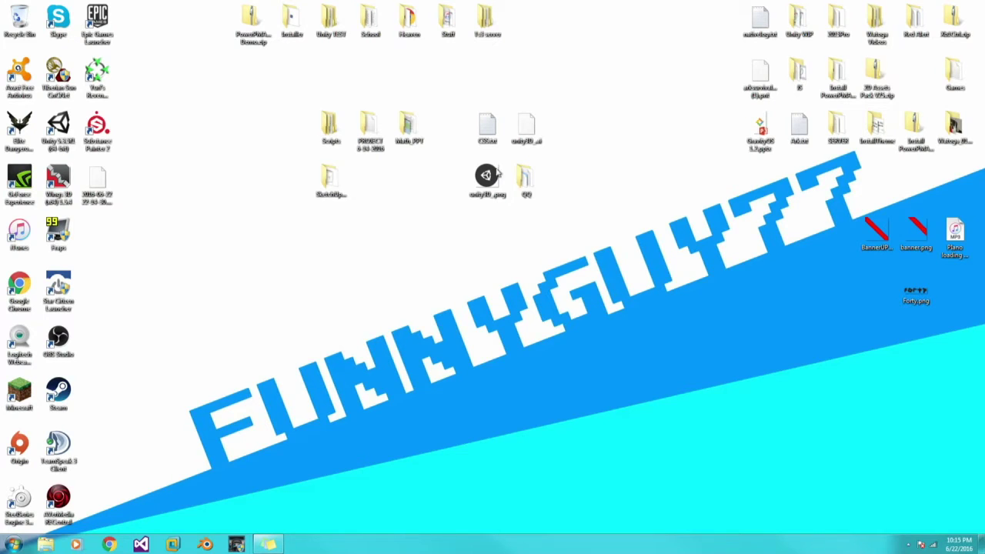
Step: Launch Unity 5.3.5f1 from its desktop shortcut
left_click(62, 132)
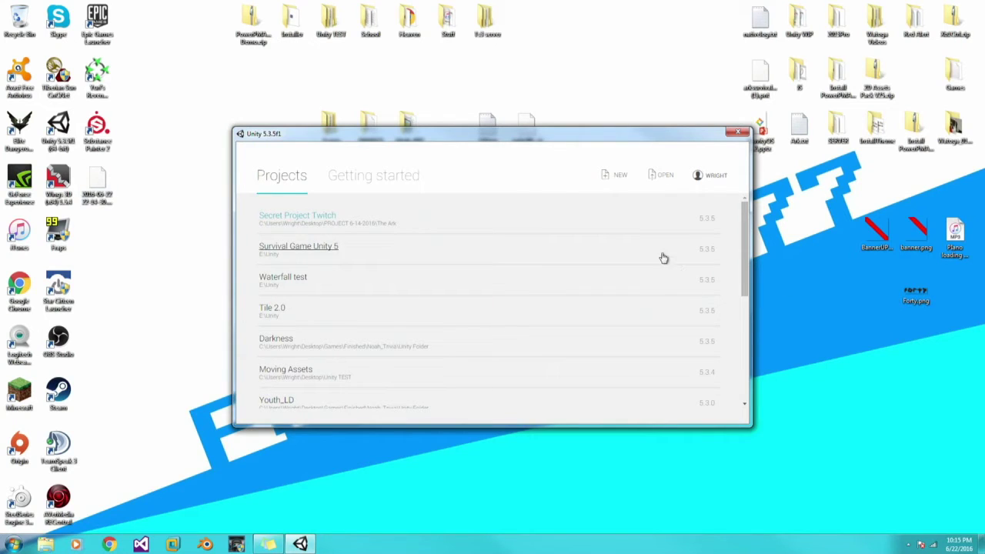
Step: Reposition the launcher window and preview Getting Started before returning to Projects
left_click_drag(423, 136, 432, 115)
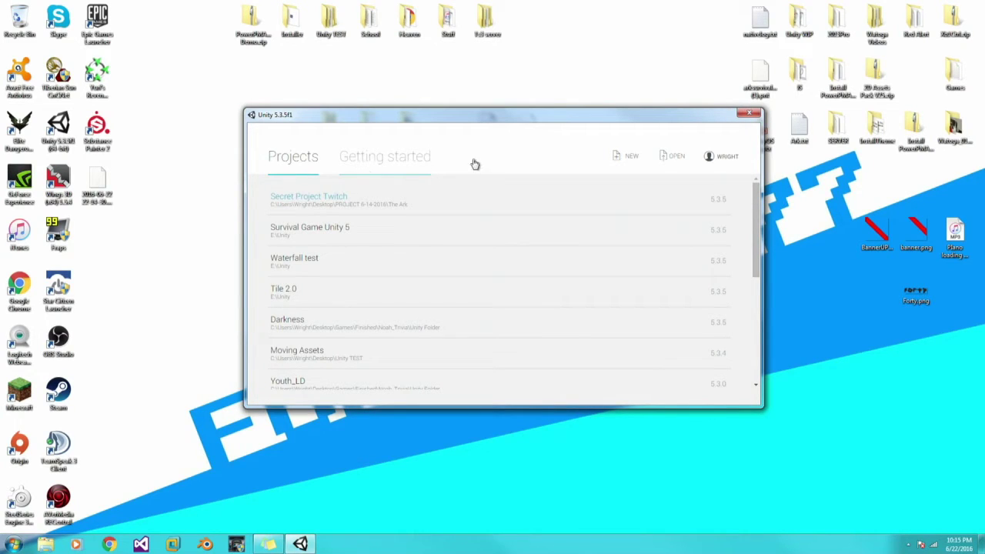
left_click(411, 179)
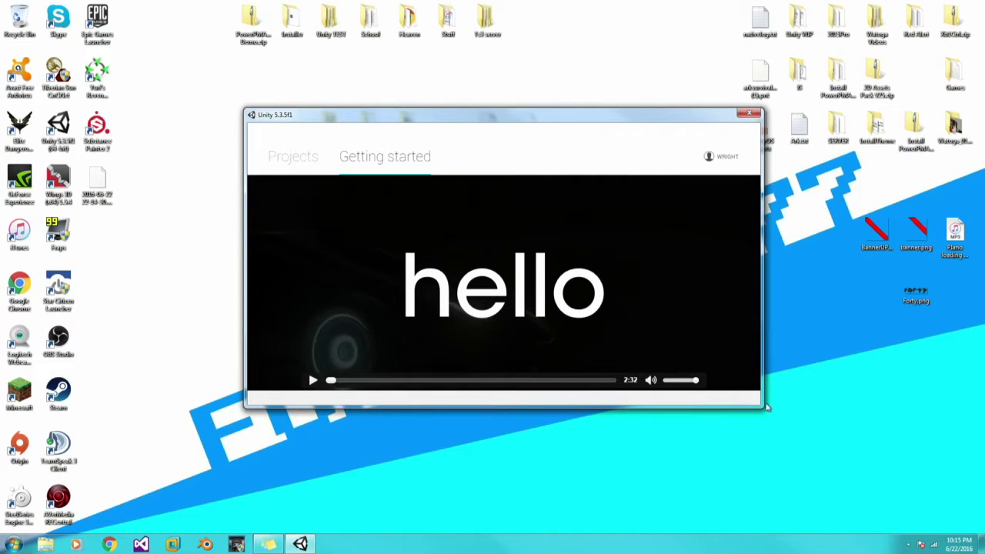
left_click(281, 158)
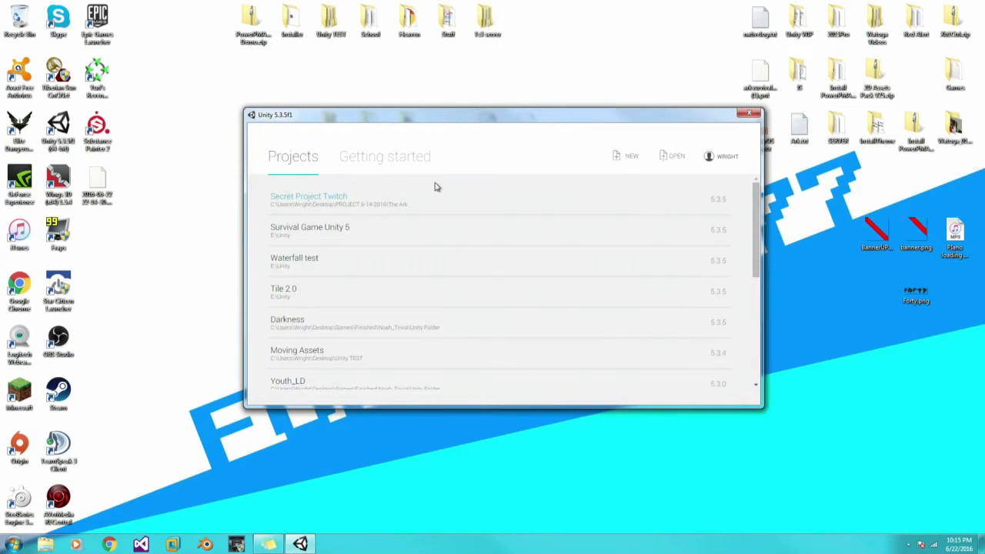
Step: Start a new 3D project named 'Unity Ters'
left_click(628, 155)
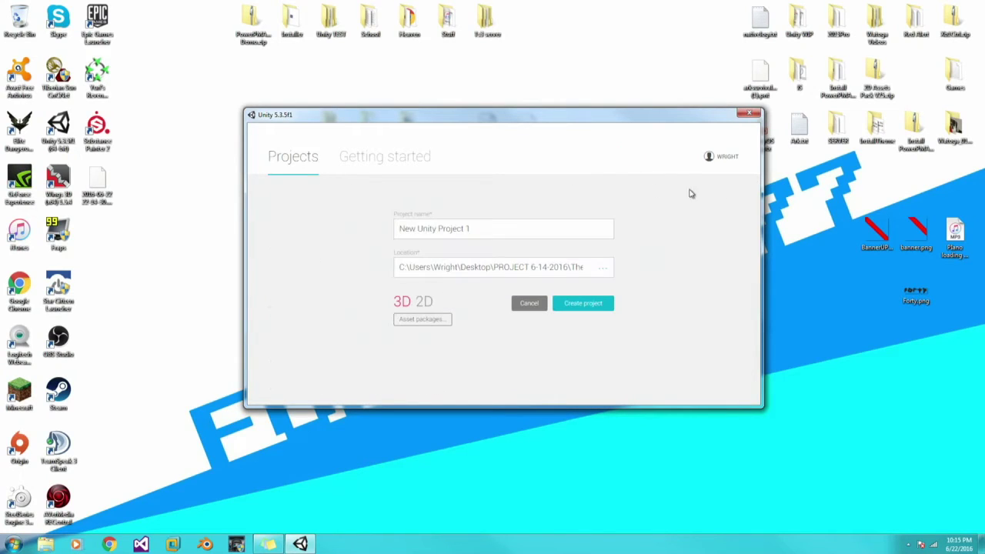
left_click_drag(493, 231, 302, 203)
key("BackSpace")
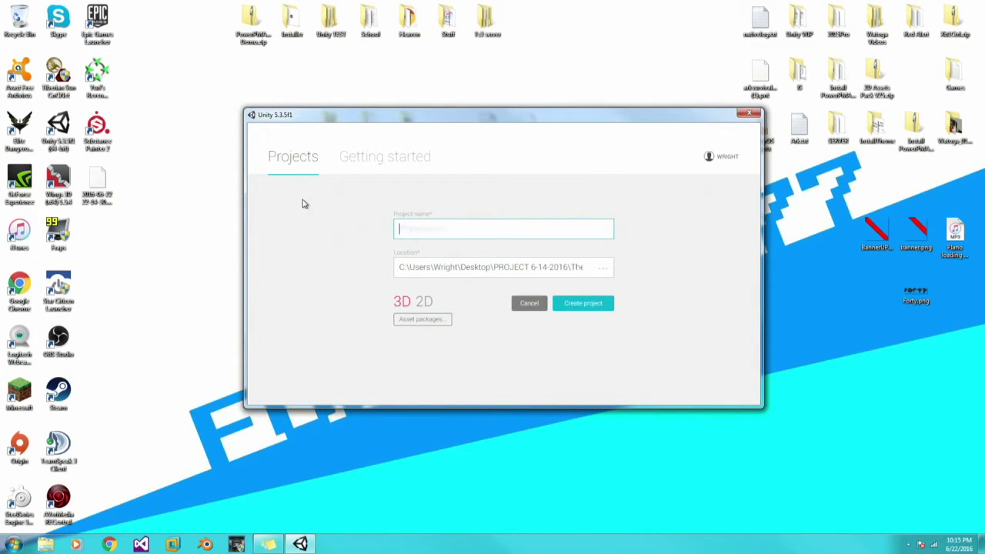
type("Unity")
type(" T")
type("ers")
Step: Set the project location to the Desktop and try creating the project
left_click(603, 268)
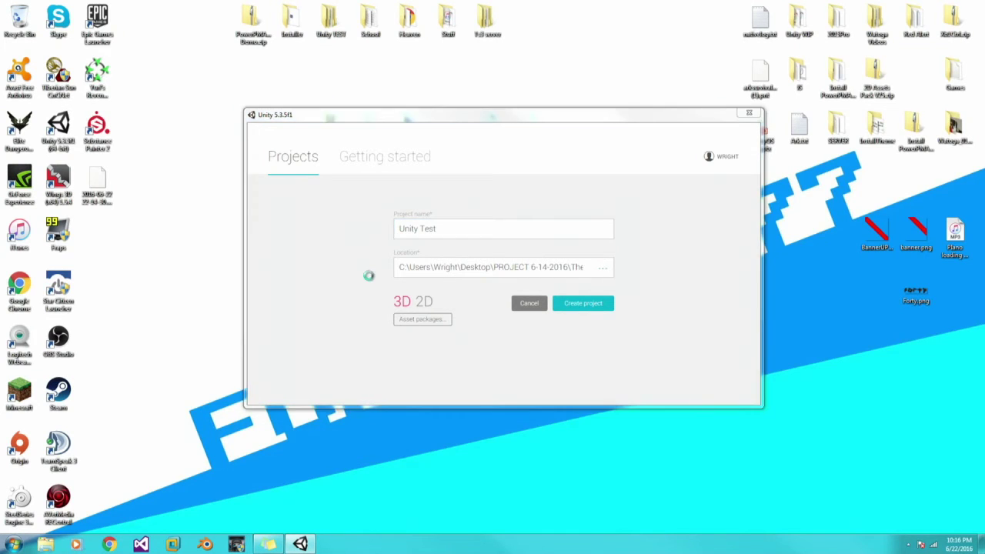
left_click(194, 185)
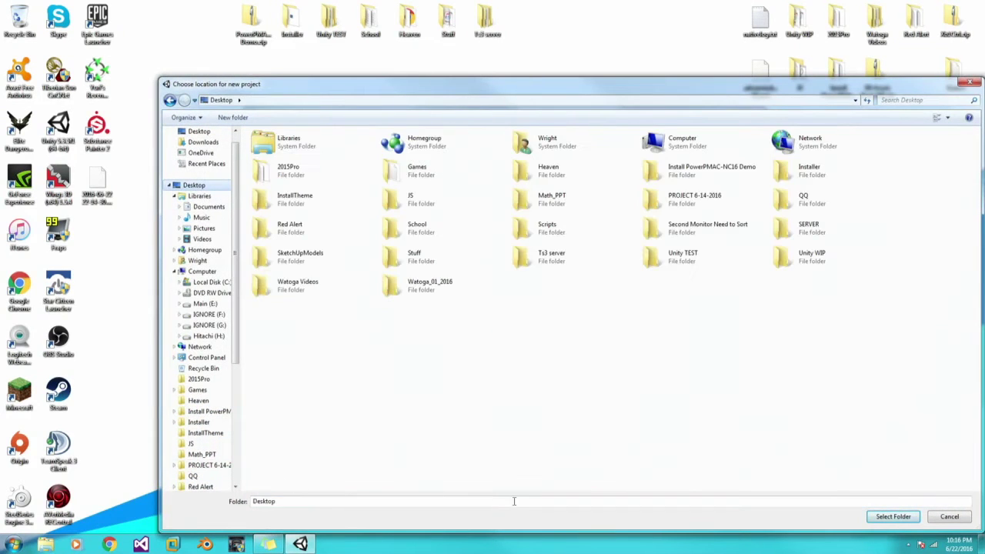
left_click(892, 516)
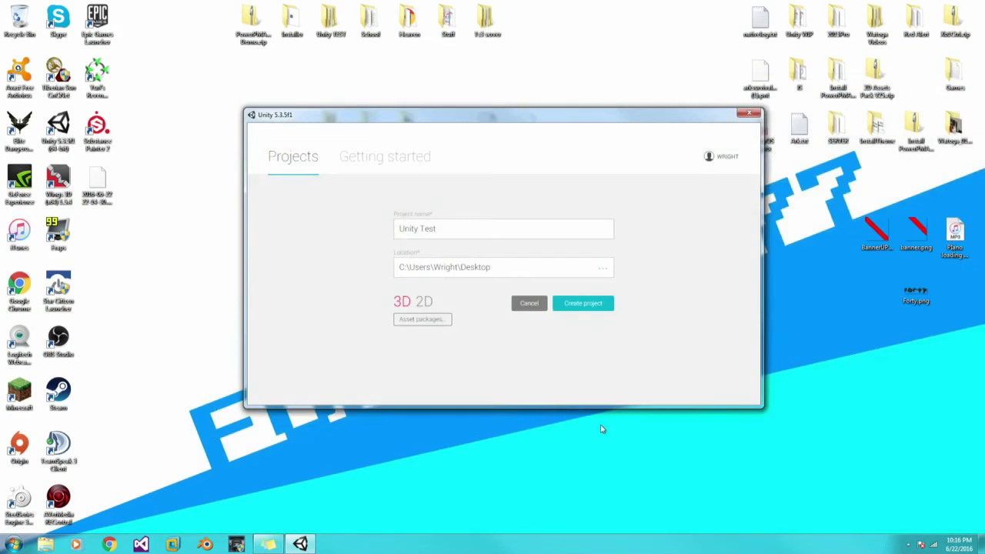
left_click(585, 307)
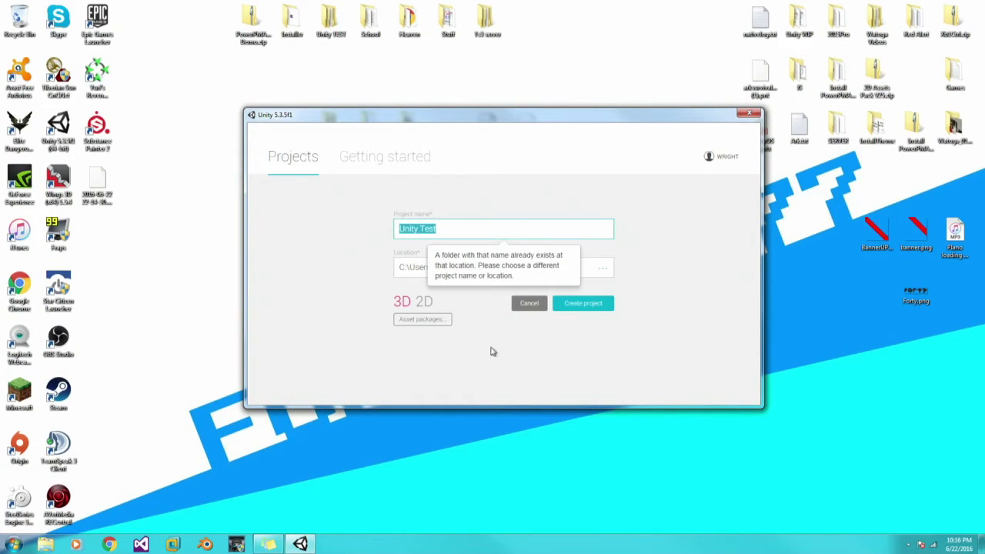
Step: Replace the last word of the project name with 'Game' and create it
left_click(448, 222)
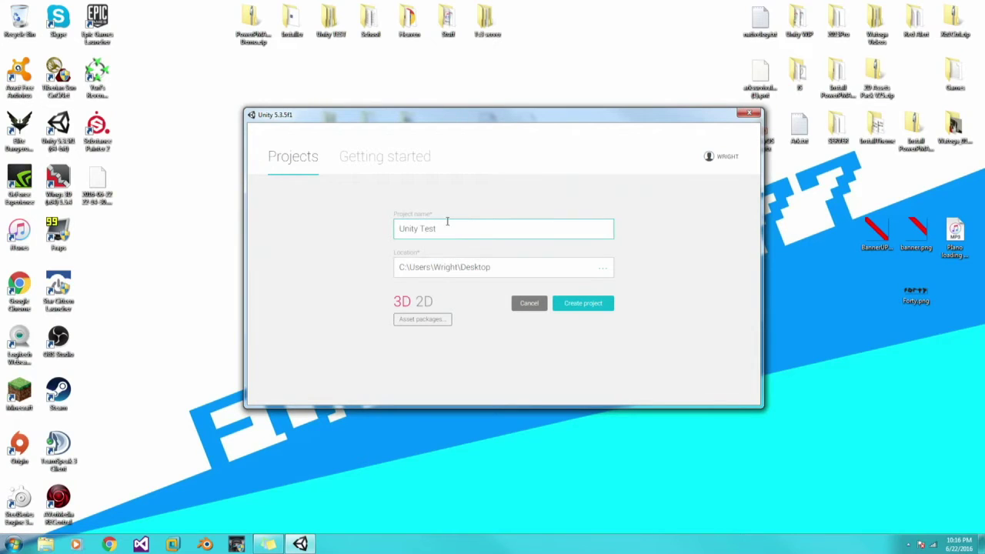
key("BackSpace")
key("BackSpace")
key("BackSpace")
key("BackSpace")
type("Game")
key("Return")
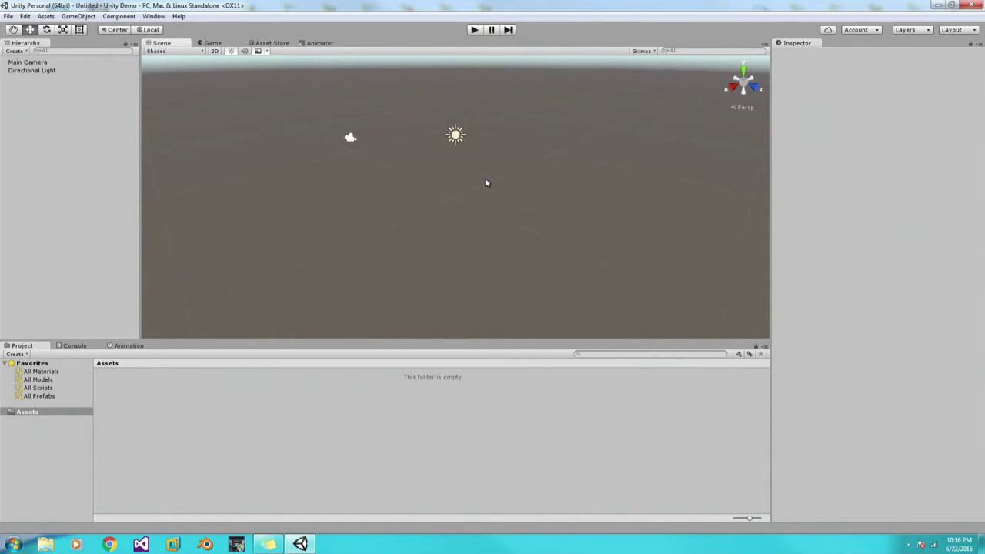
left_click(213, 43)
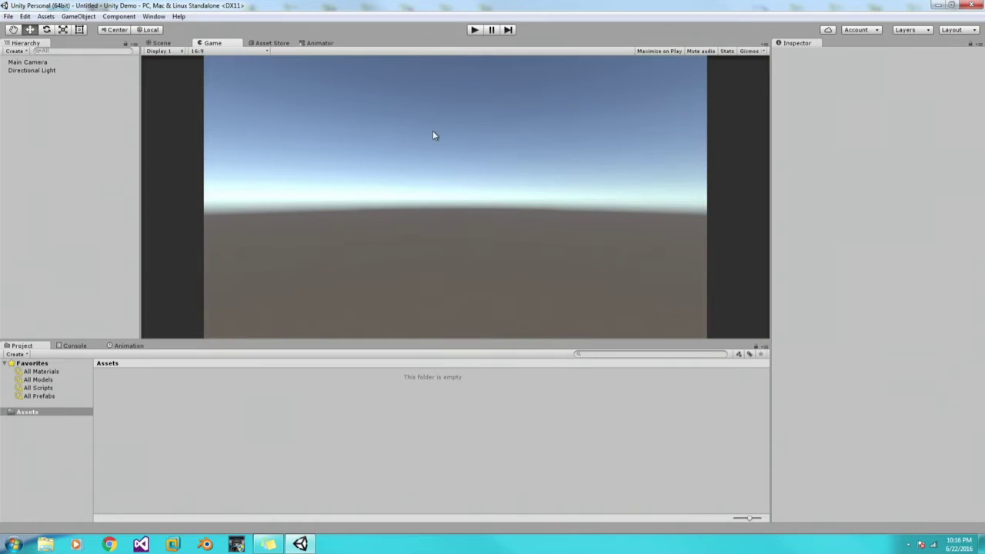
left_click(161, 43)
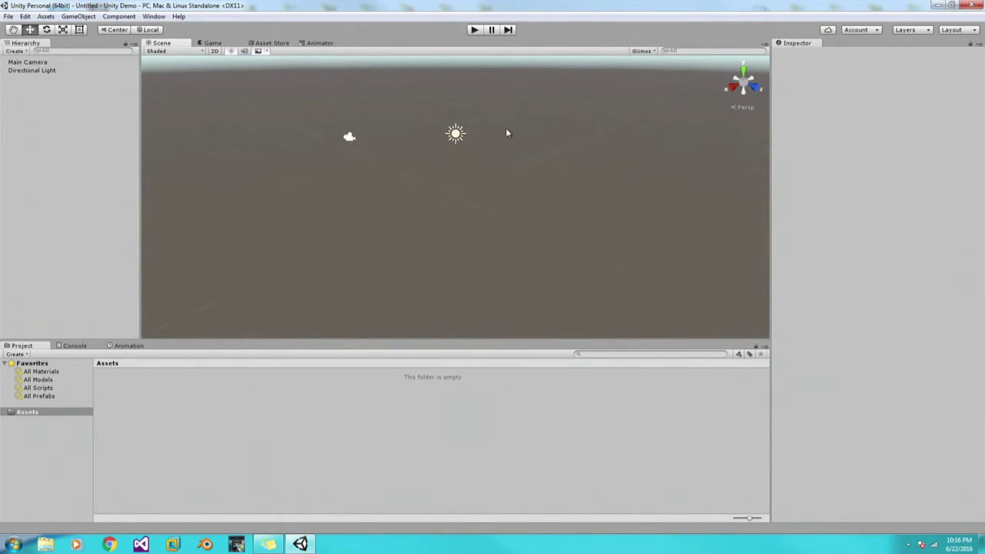
scroll(511, 117, "down", 1)
scroll(510, 117, "up", 1)
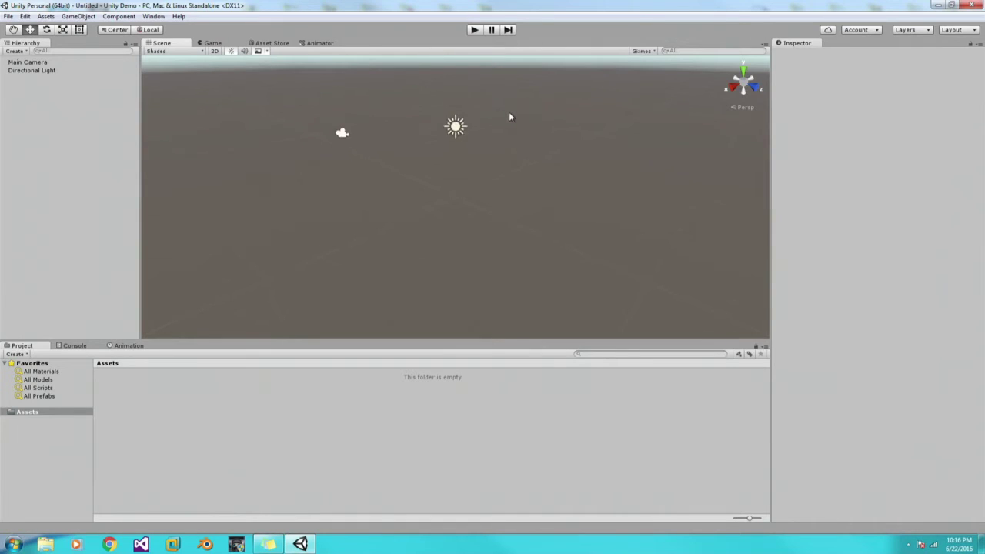
scroll(510, 117, "down", 2)
scroll(508, 127, "up", 2)
left_click(347, 136)
left_click(480, 182)
left_click(455, 134)
left_click(347, 136)
left_click(666, 122)
left_click_drag(532, 138, 572, 132, "alt")
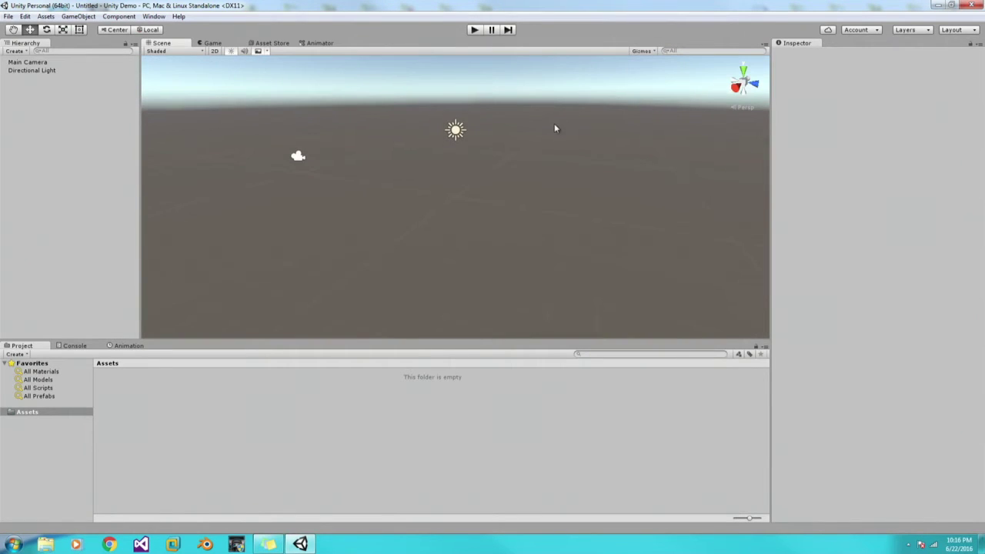
key("q")
left_click_drag(455, 129, 468, 181)
left_click_drag(558, 153, 508, 187)
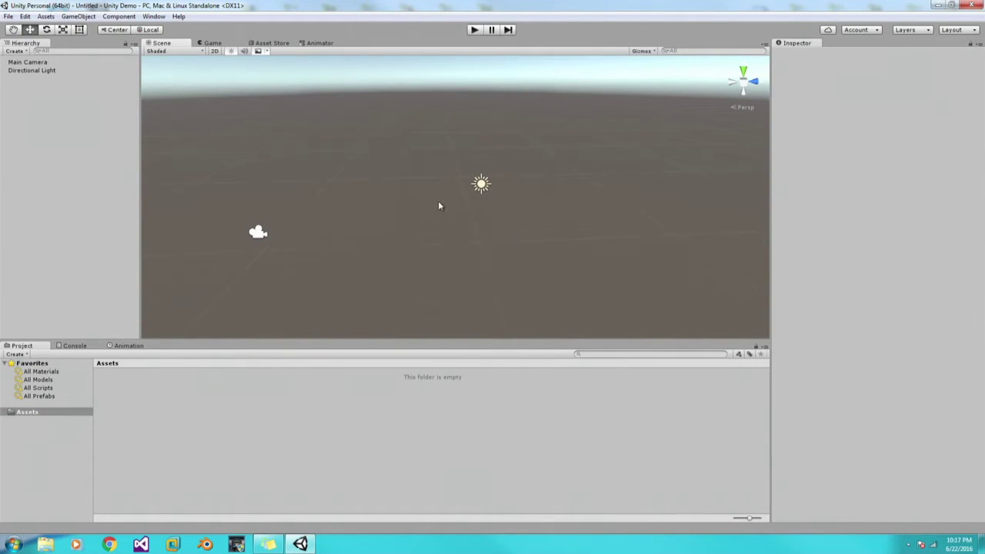
key("q")
left_click_drag(421, 193, 457, 166, "alt")
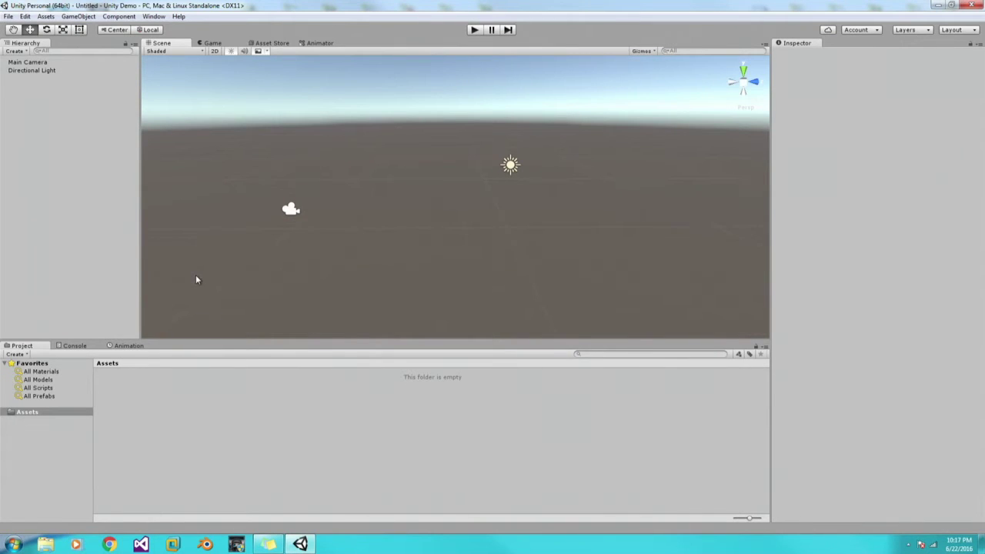
left_click(30, 413)
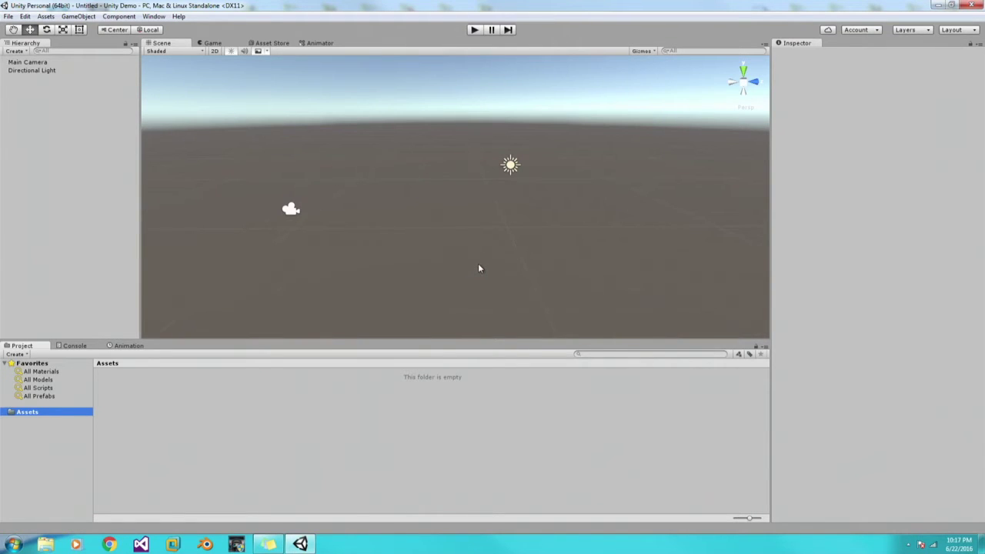
middle_click_drag(442, 223, 497, 211)
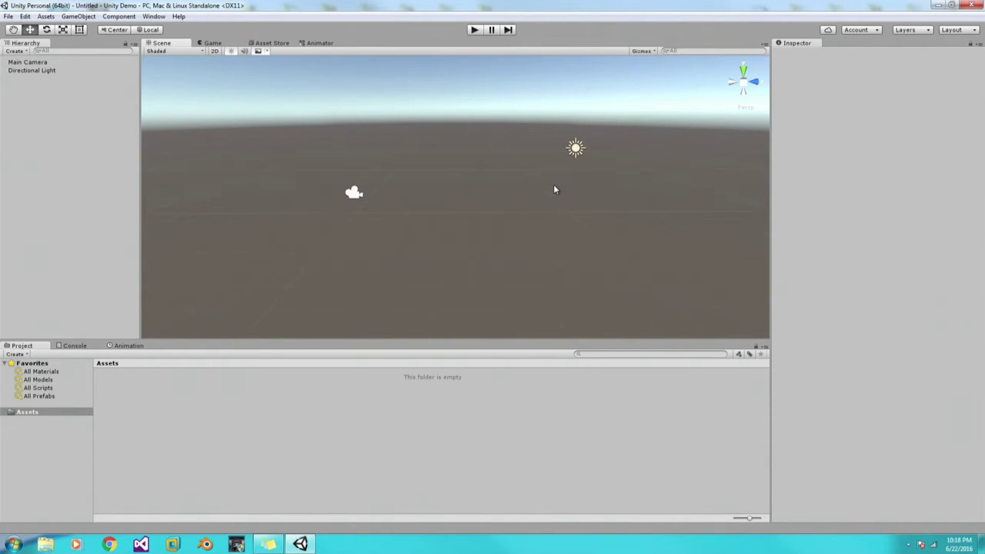
left_click_drag(553, 189, 590, 140, "alt")
middle_click_drag(443, 151, 421, 158)
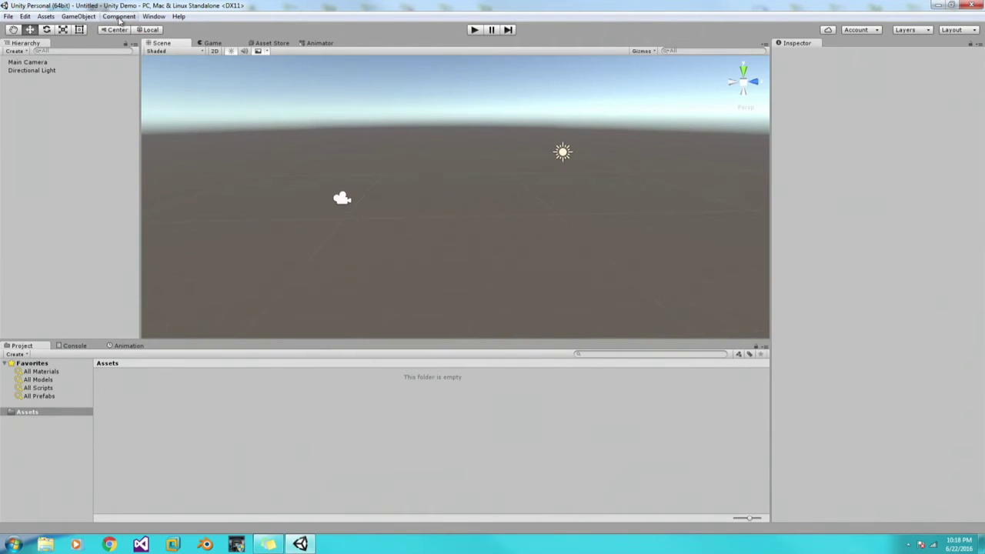
Step: Add a Cube through GameObject > 3D Object > Cube
left_click(77, 16)
mouse_move(51, 18)
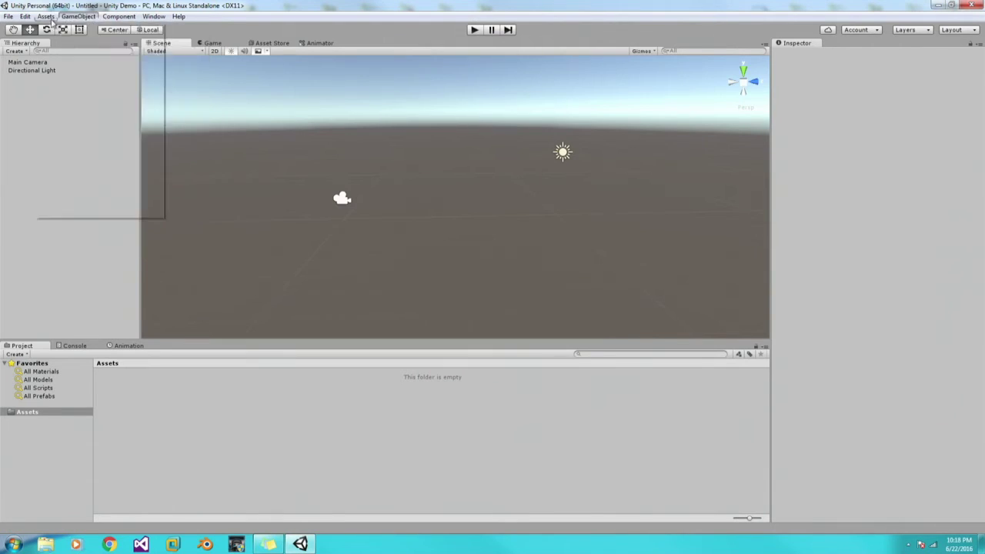
mouse_move(83, 20)
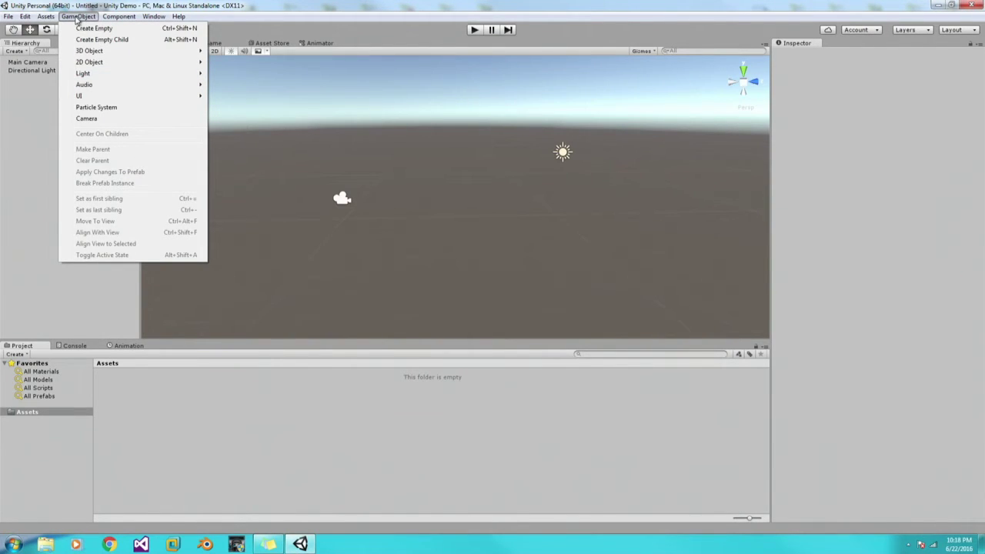
mouse_move(84, 51)
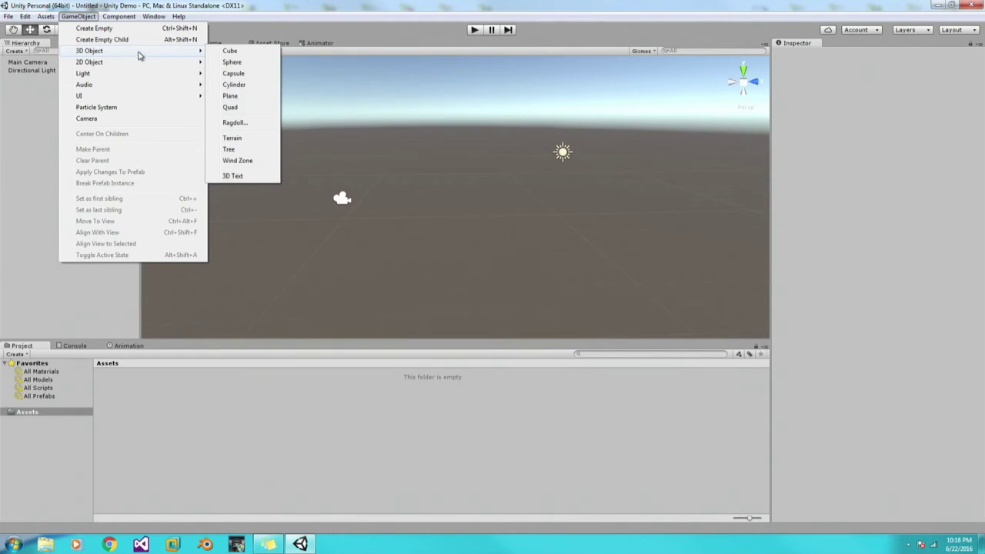
left_click(248, 52)
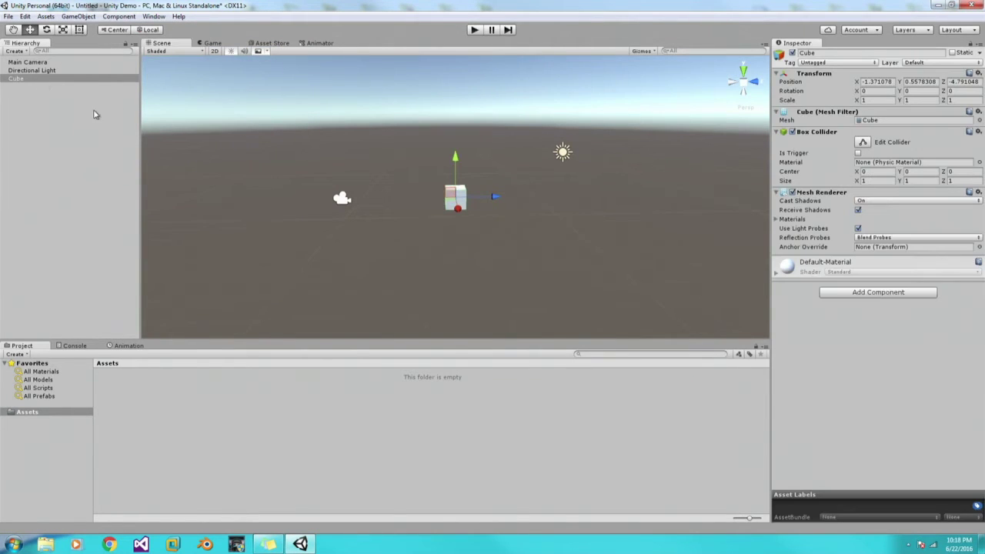
Step: Move the Cube above Directional Light in the Hierarchy
left_click(91, 80)
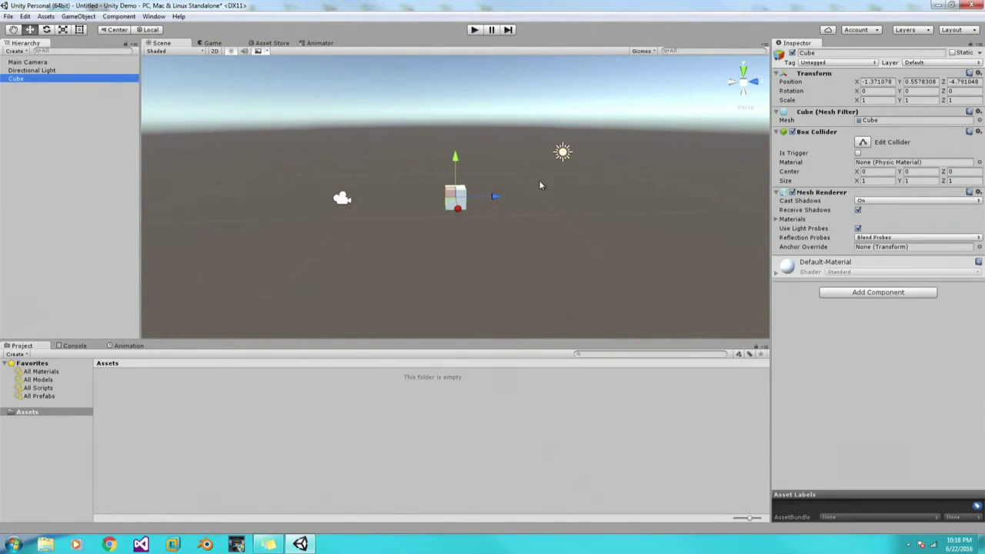
left_click(69, 89)
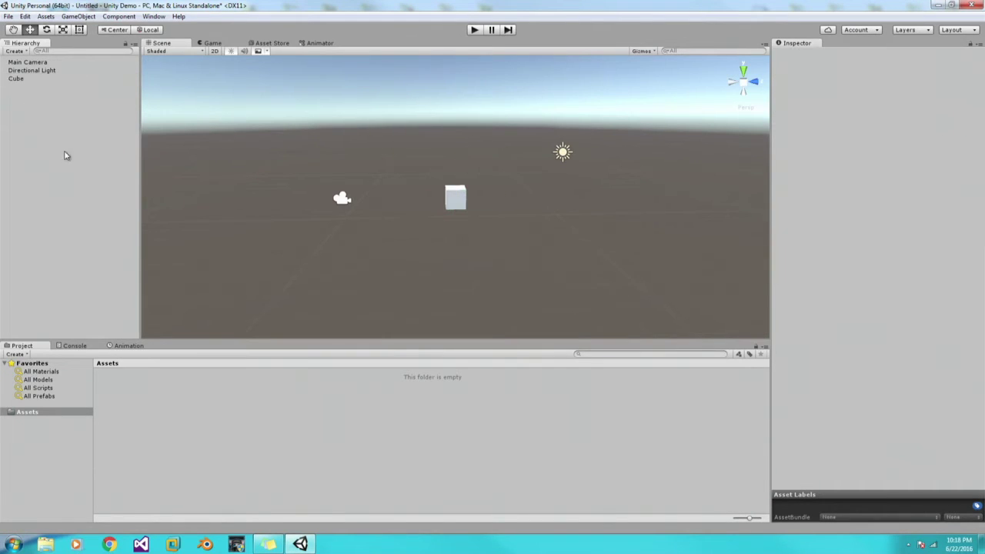
left_click_drag(18, 79, 37, 70)
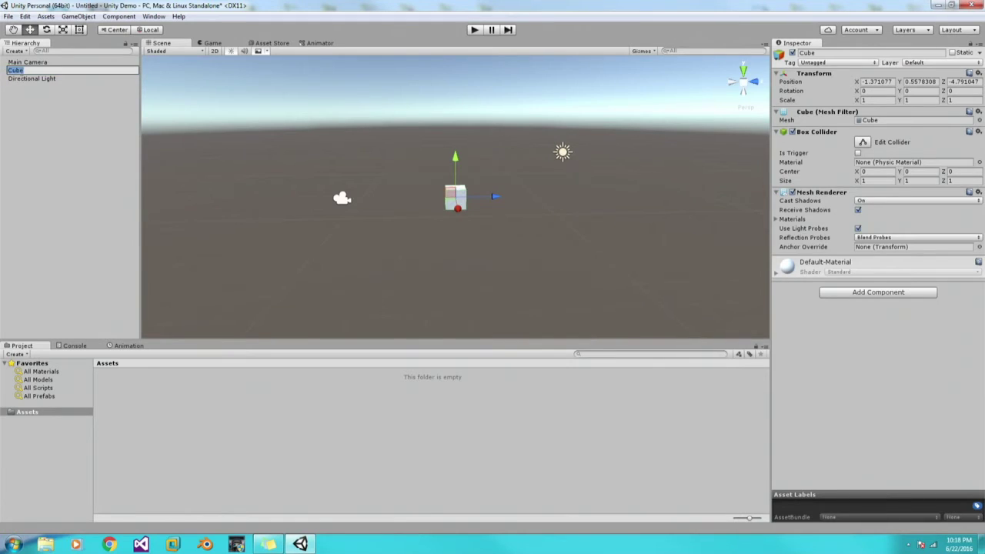
left_click(88, 105)
left_click(17, 70)
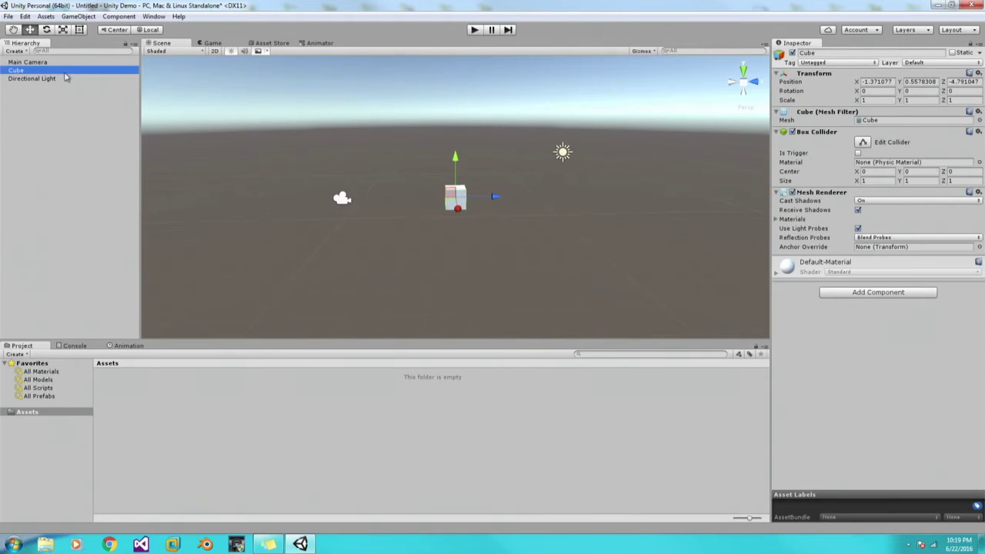
Step: Frame the Cube with F and orbit the view to see its side
key("f")
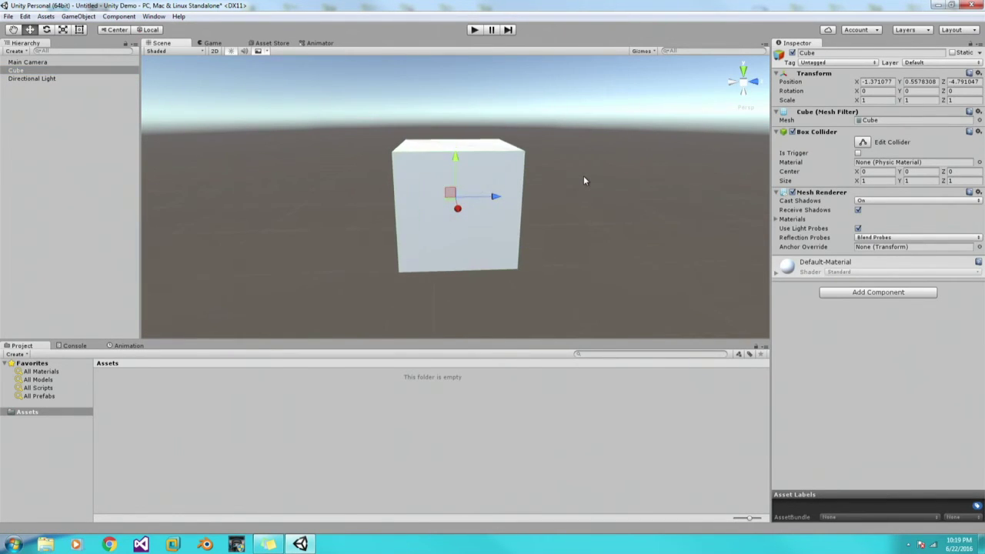
left_click_drag(590, 150, 523, 141, "alt")
scroll(572, 151, "down", 3)
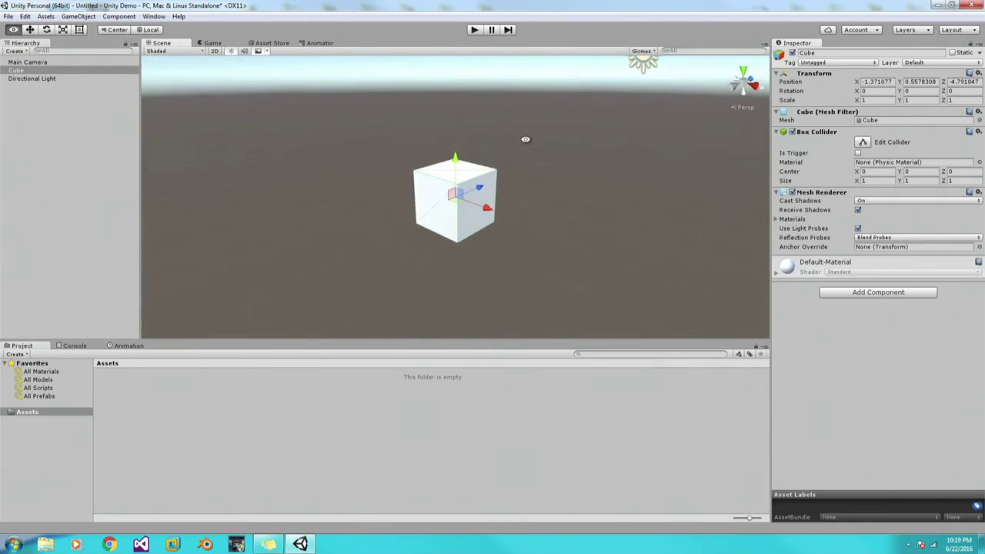
left_click(63, 30)
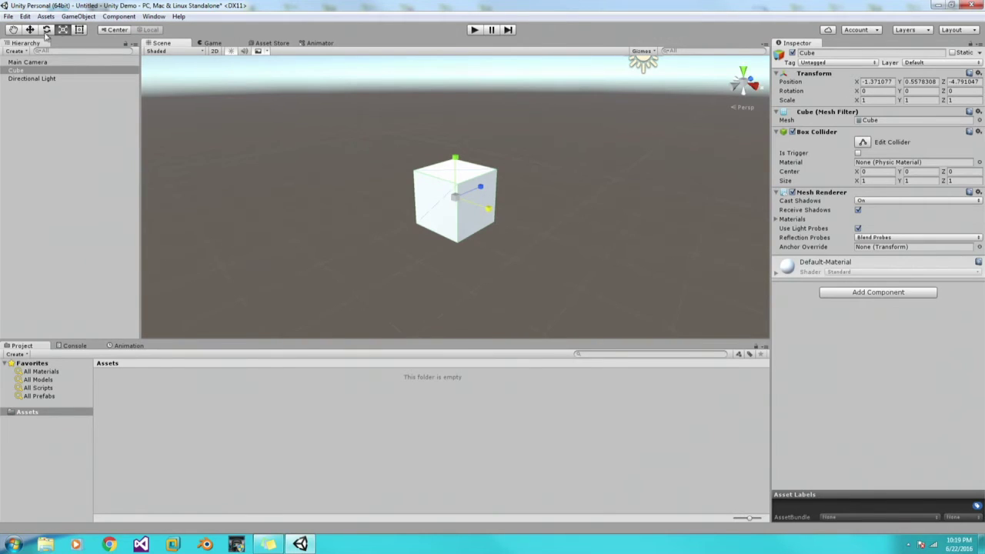
Step: Scale the cube to 1.667642, 1.289762, 1.57159
left_click(530, 219)
left_click(463, 213)
left_click_drag(489, 212, 553, 172)
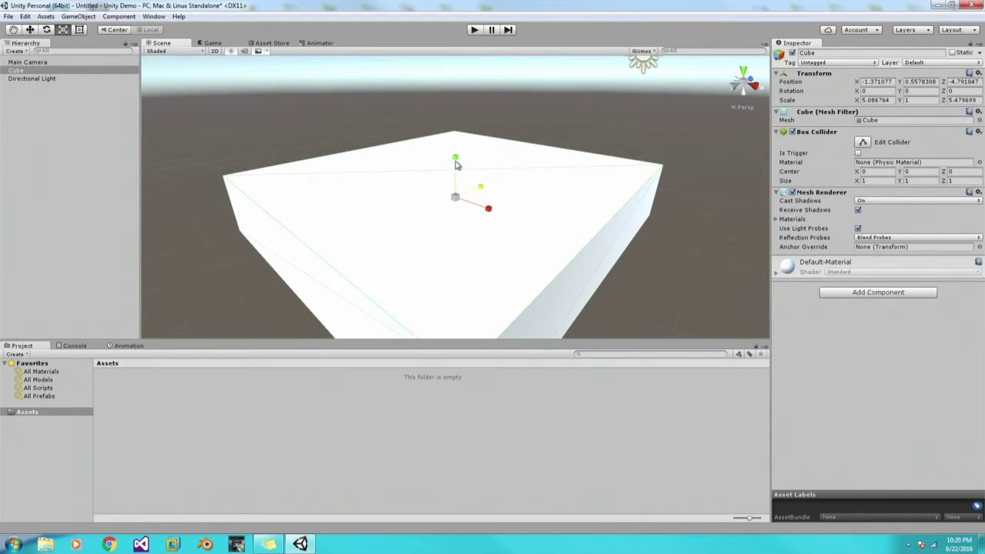
left_click_drag(456, 163, 472, 108)
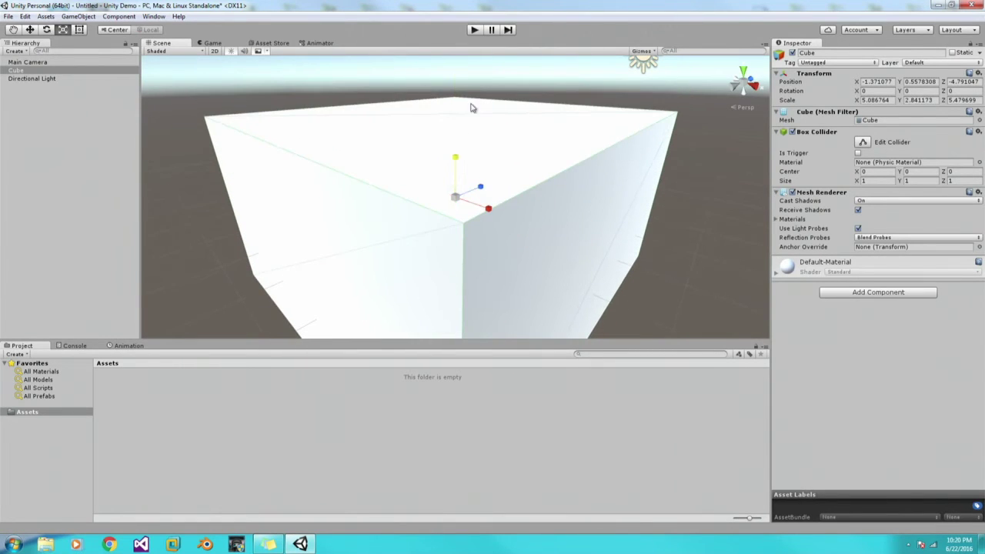
left_click_drag(458, 200, 453, 212)
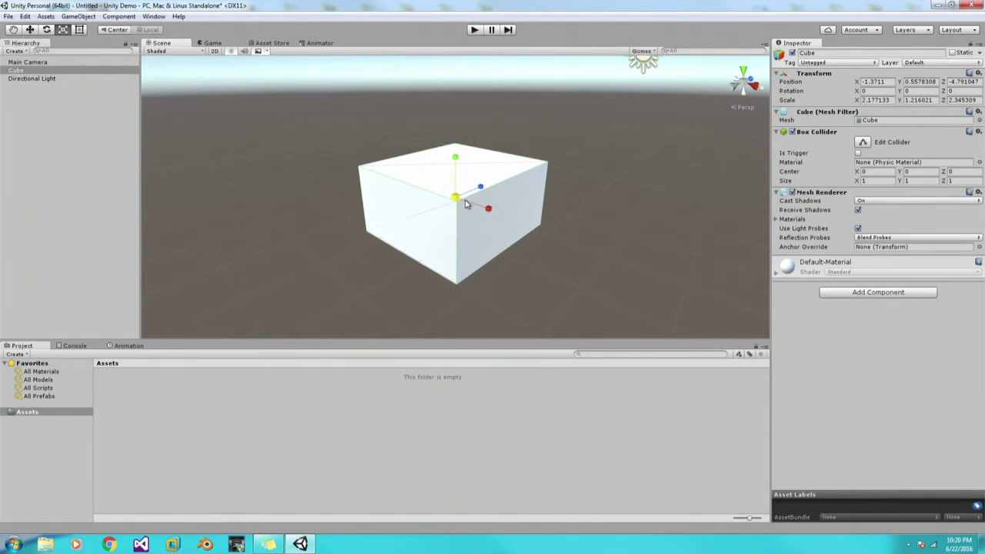
left_click_drag(458, 200, 493, 211)
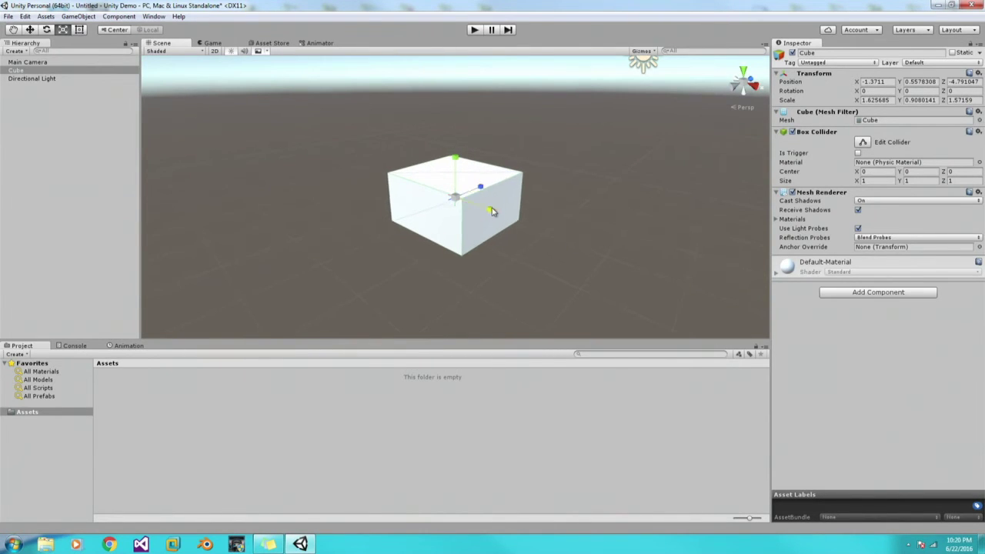
left_click_drag(455, 158, 456, 143)
Step: Raise the cube upward with the Move tool
left_click(543, 199)
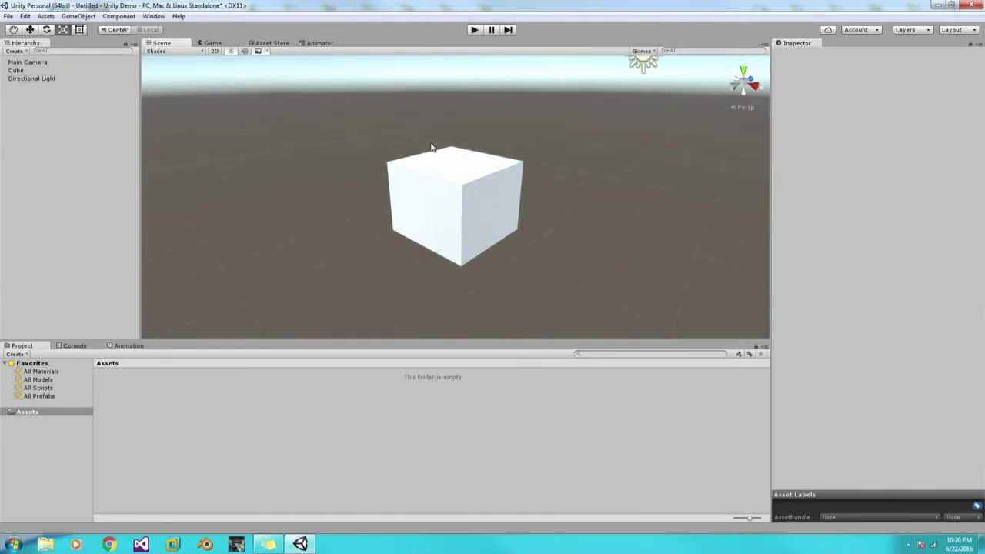
left_click(476, 205)
key("w")
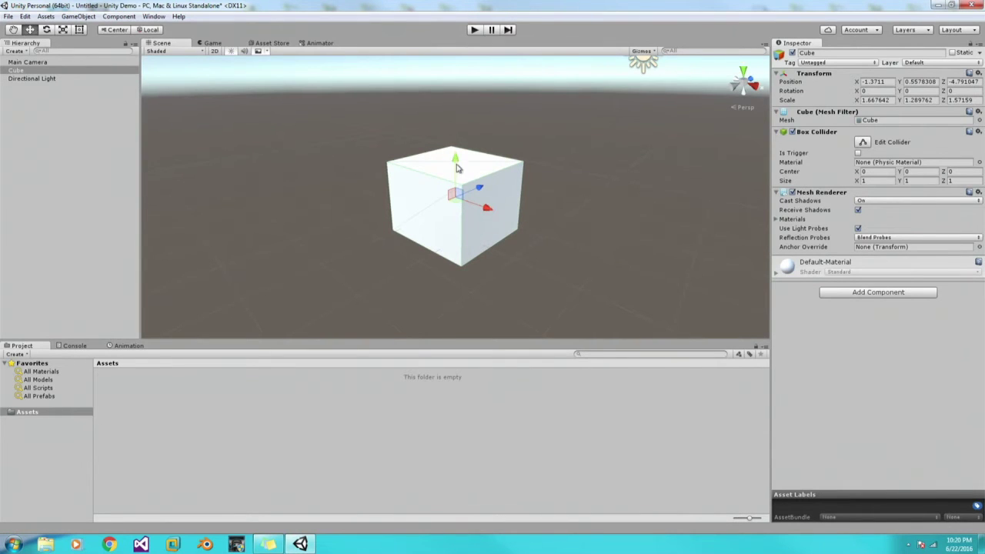
left_click_drag(456, 168, 603, 147)
Step: Add a Sphere at 0.2622496, 1.15, -4.758791 via GameObject > 3D Object
left_click(533, 179)
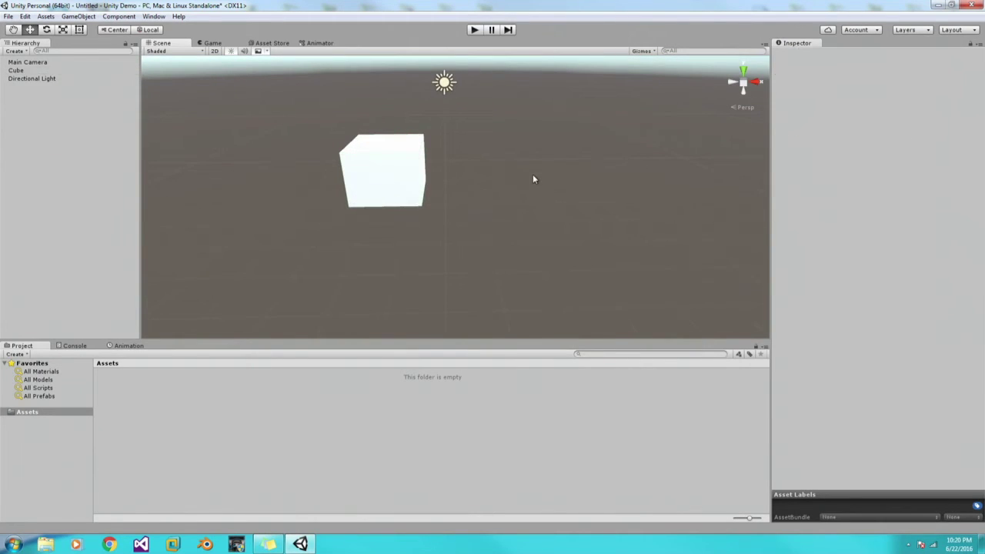
left_click(380, 160)
left_click(498, 192)
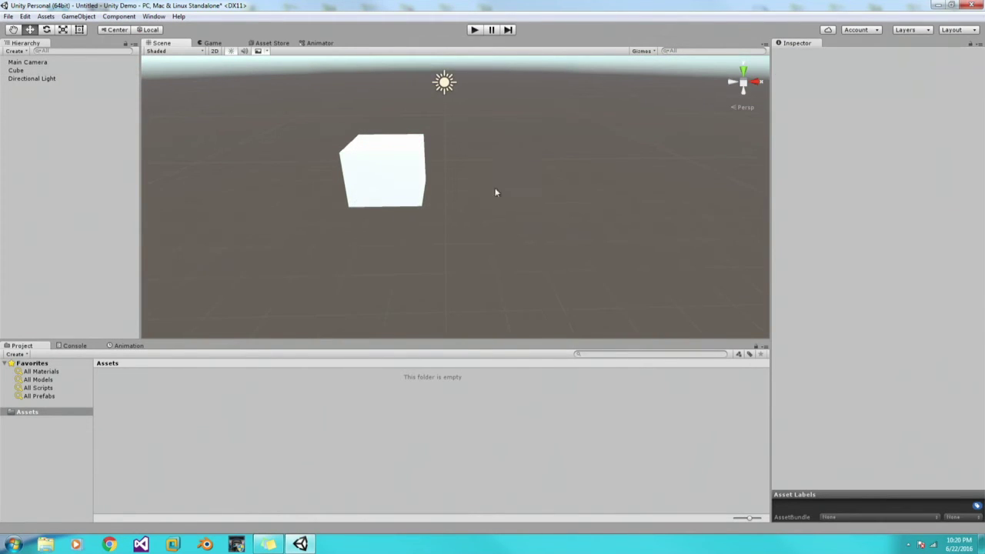
left_click(69, 17)
mouse_move(130, 51)
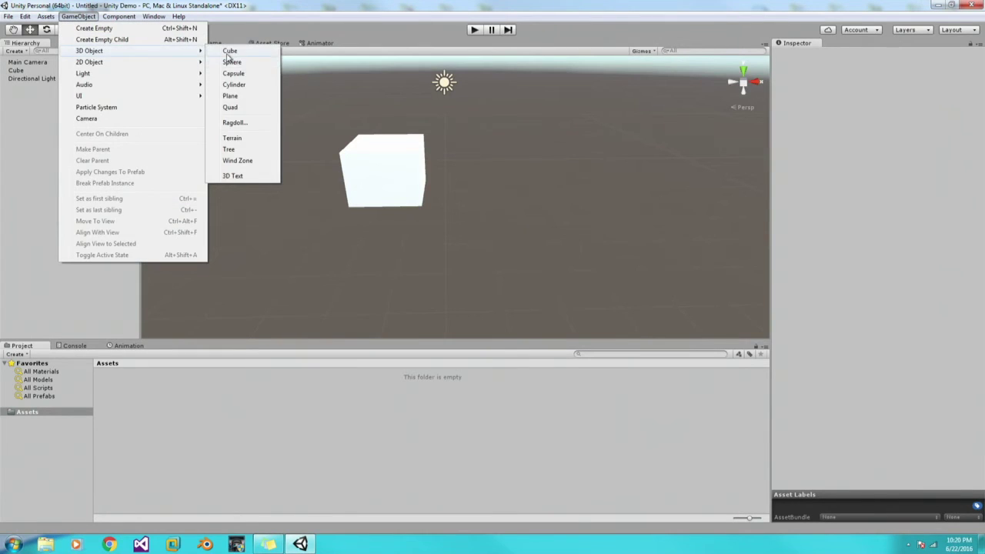
left_click(233, 63)
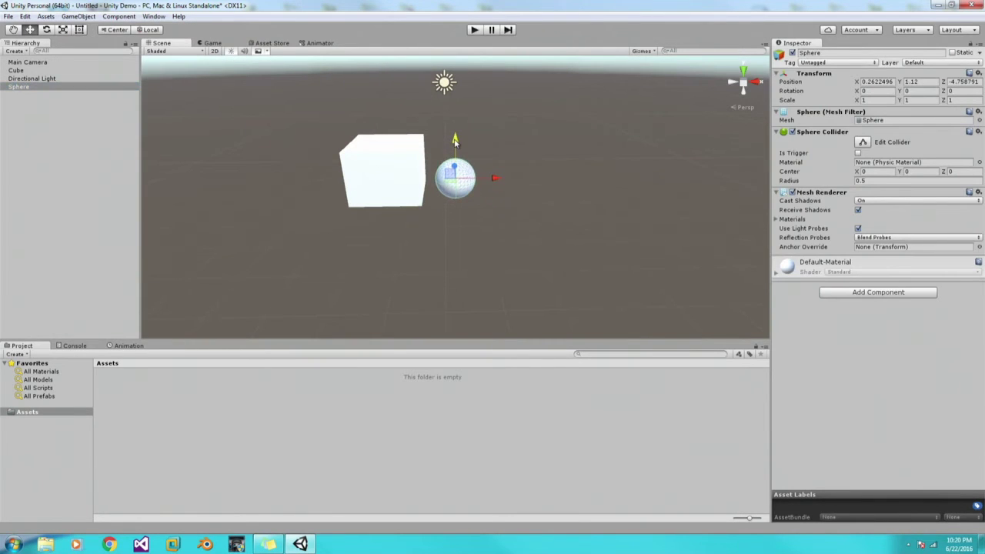
left_click(63, 30)
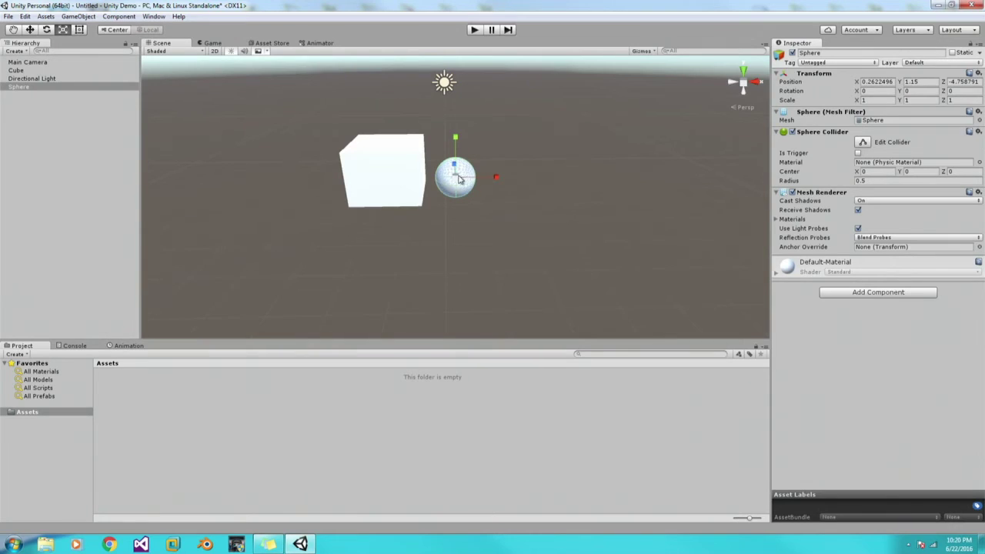
Step: Enlarge the sphere to 1.188864 uniformly and add a Cylinder
left_click_drag(459, 178, 471, 177)
left_click(80, 16)
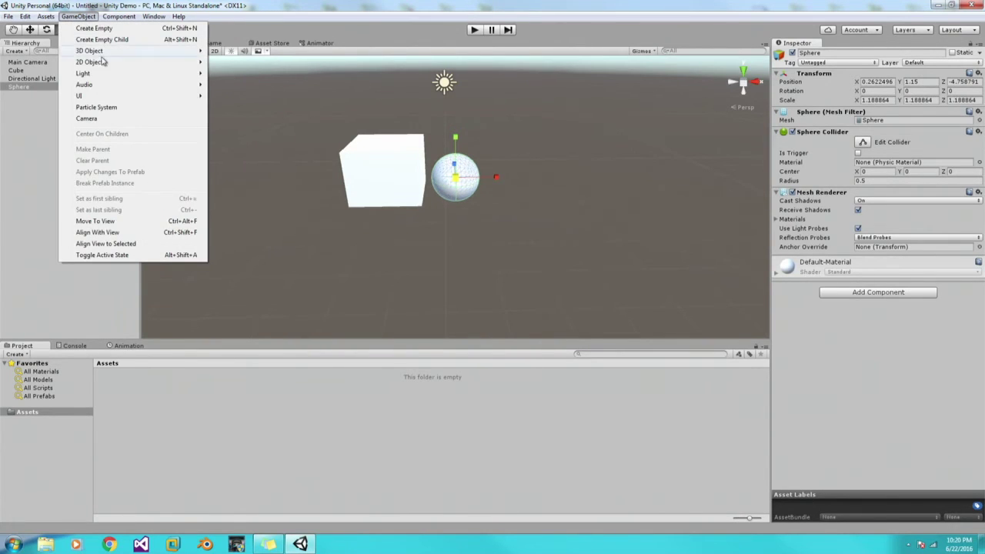
mouse_move(88, 51)
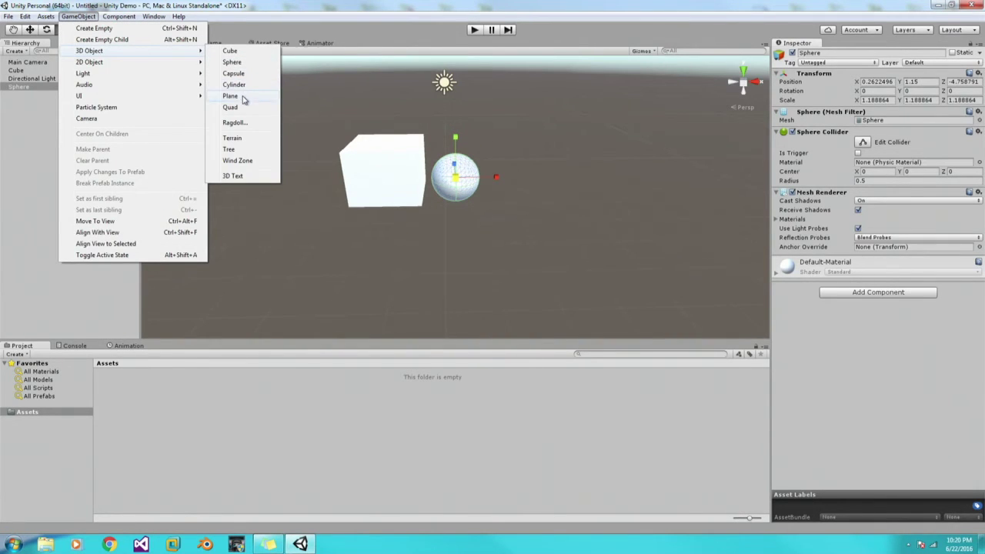
left_click(245, 85)
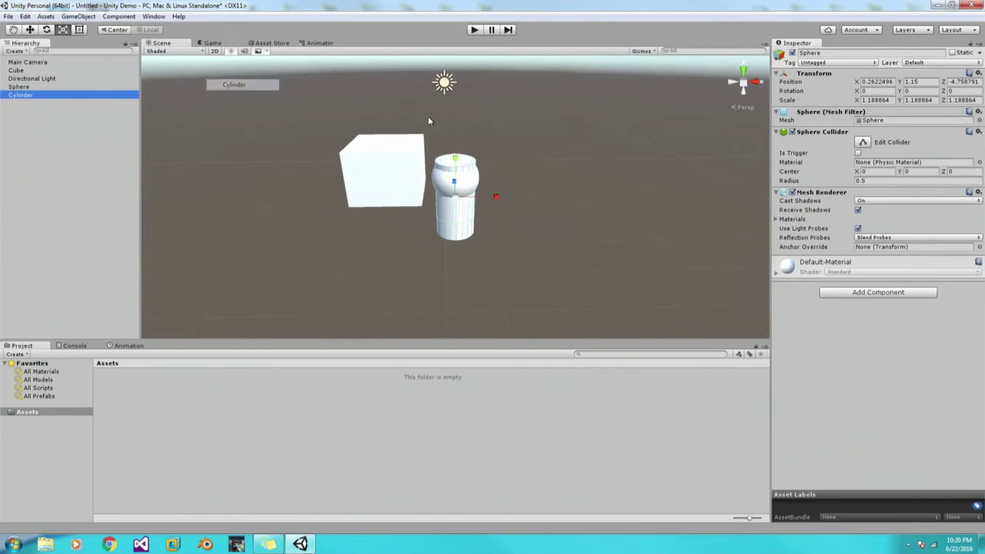
Step: Move the cylinder right and up to 2.31, 1.7, -4.758791
key("w")
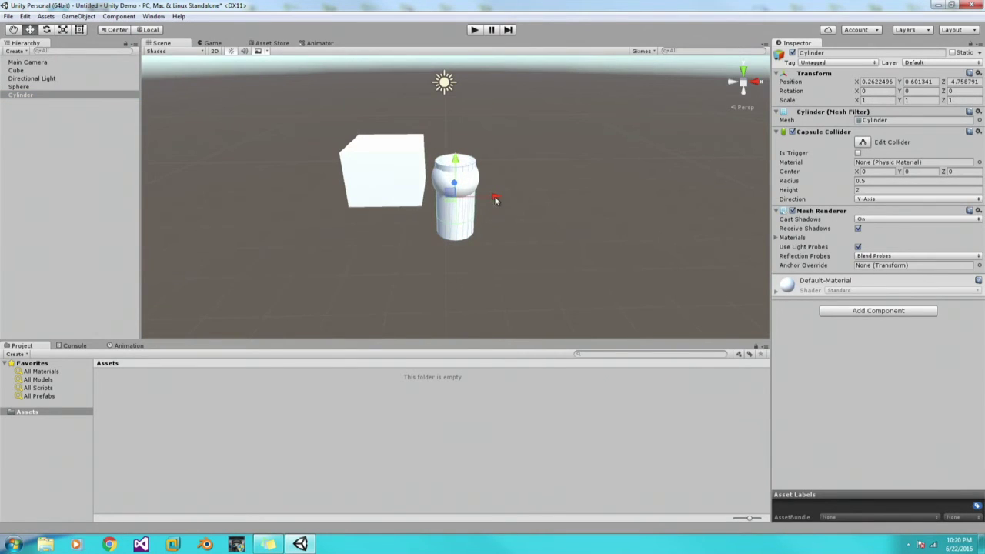
left_click_drag(495, 199, 536, 125)
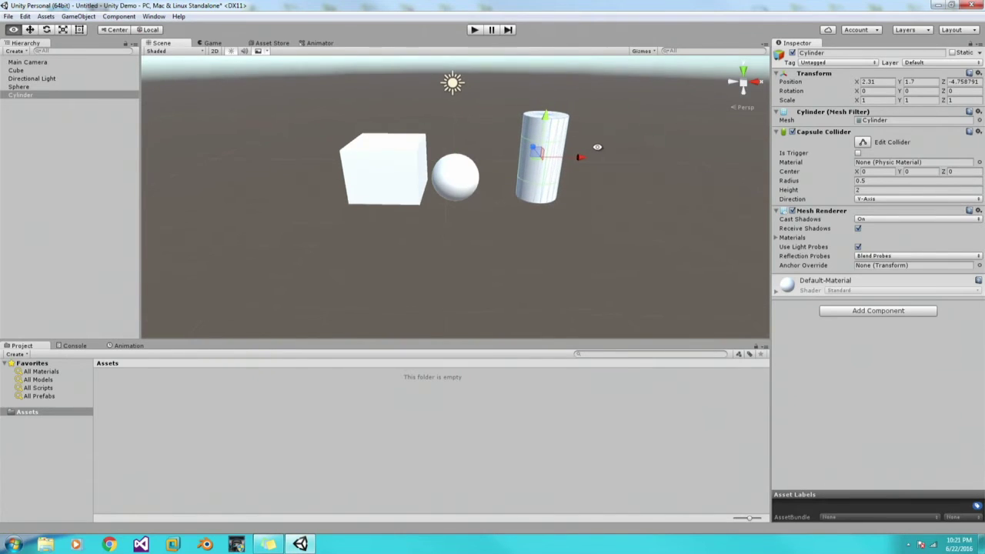
left_click(60, 29)
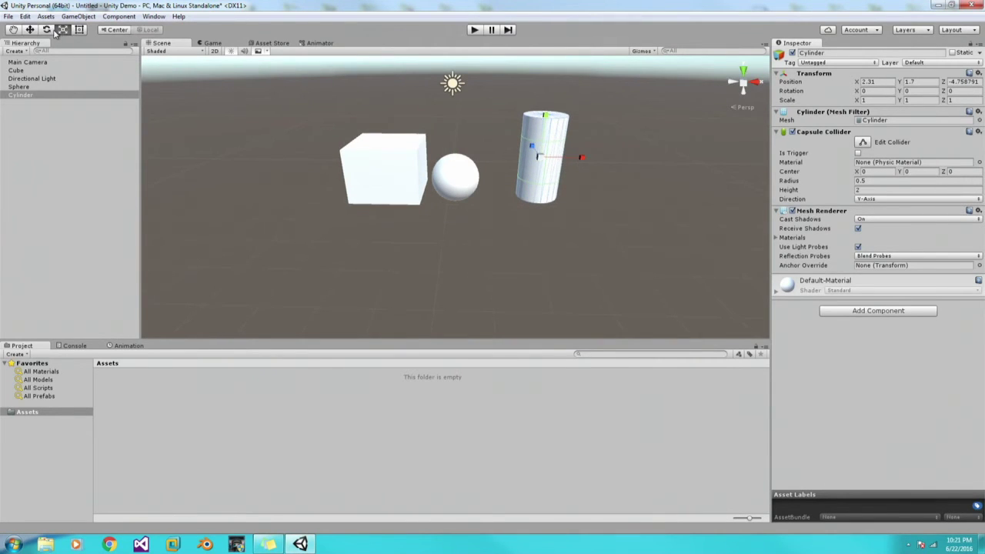
Step: Set the cylinder's Rotation Z to 90 in the Inspector so it lies on its side
left_click(46, 30)
left_click_drag(406, 90, 491, 187, "alt")
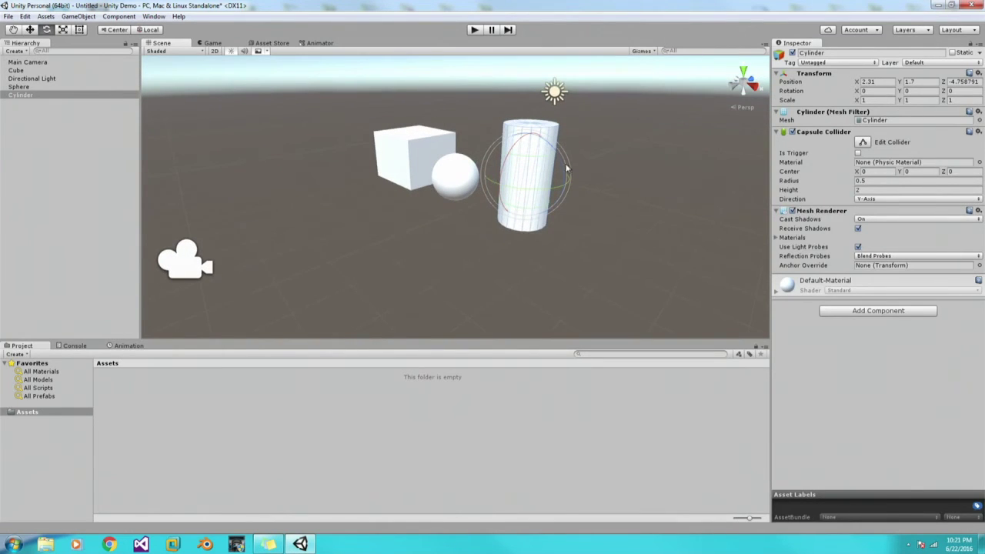
mouse_move(549, 146)
left_mouse_down()
mouse_move(561, 181)
mouse_move(554, 206)
mouse_move(554, 171)
mouse_move(541, 193)
mouse_move(530, 242)
mouse_move(556, 151)
left_mouse_up()
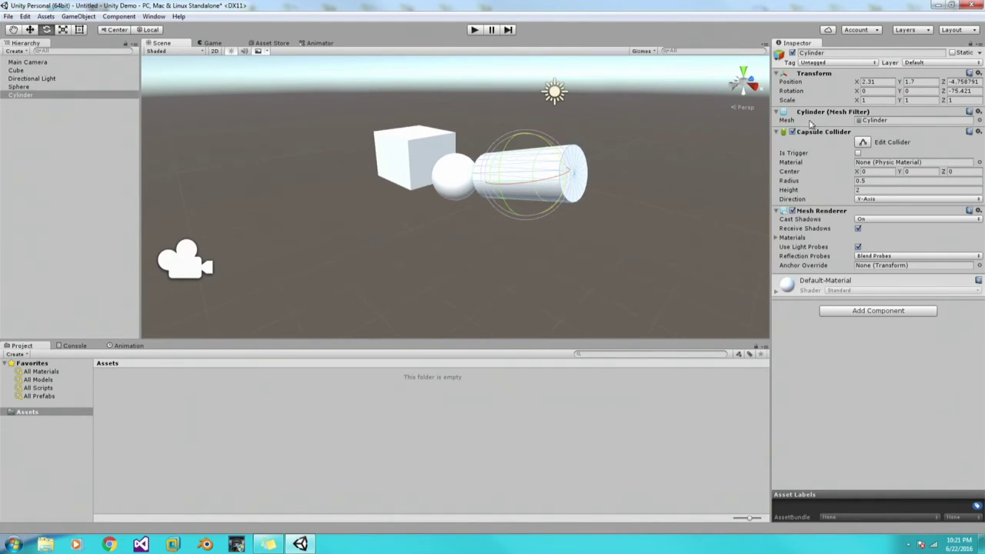
left_click(960, 91)
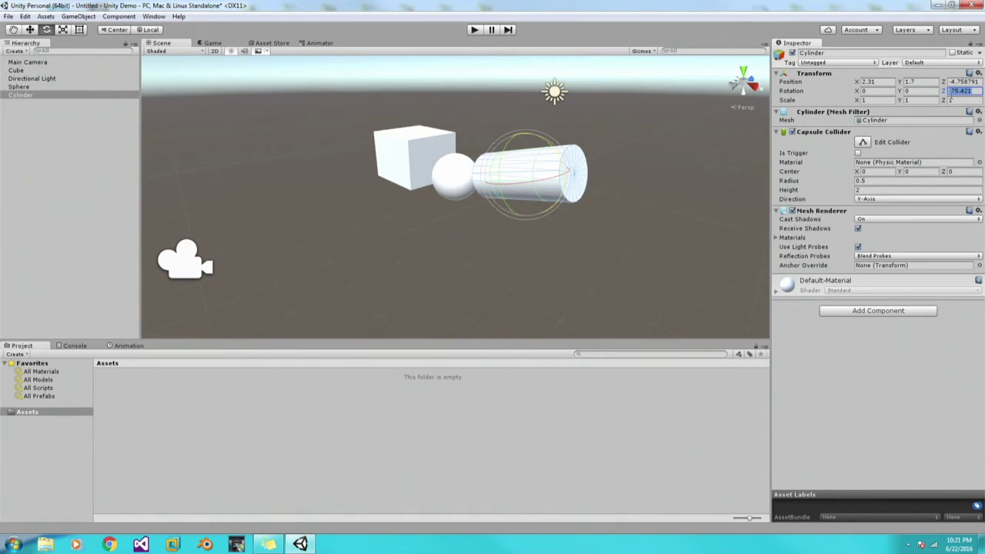
type("0")
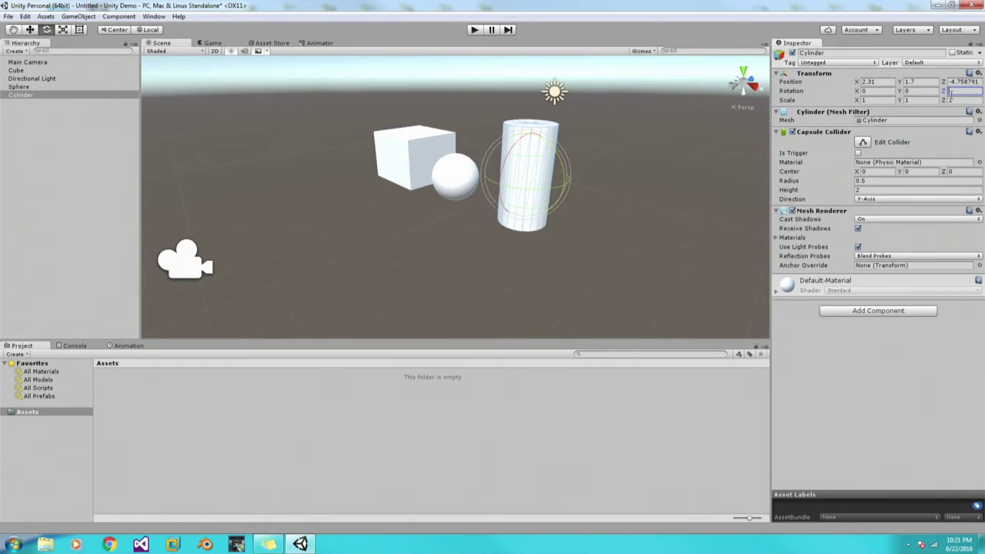
type("90")
left_click_drag(461, 169, 362, 204, "alt")
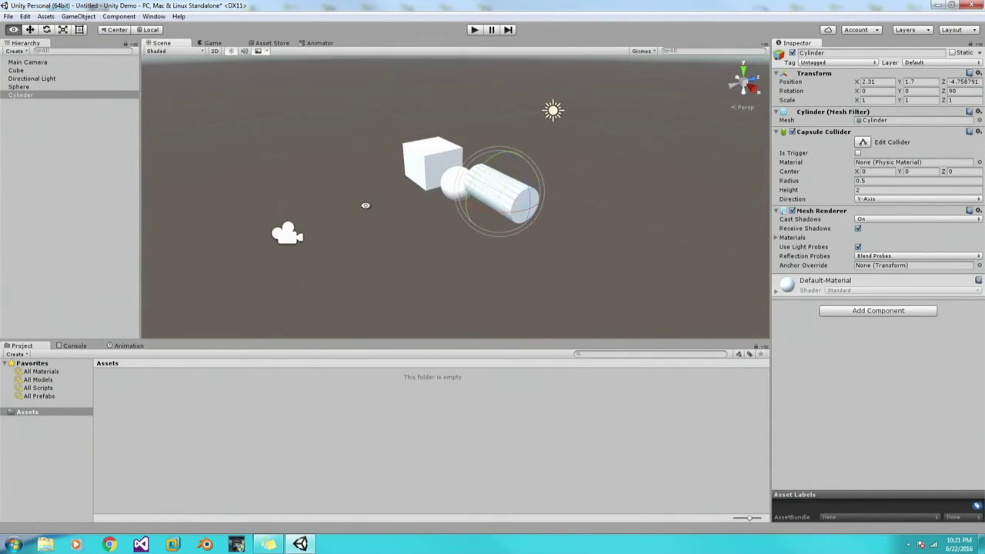
Step: Delete Main Camera, leaving Cube, Directional Light, Sphere and Cylinder
left_click(27, 62)
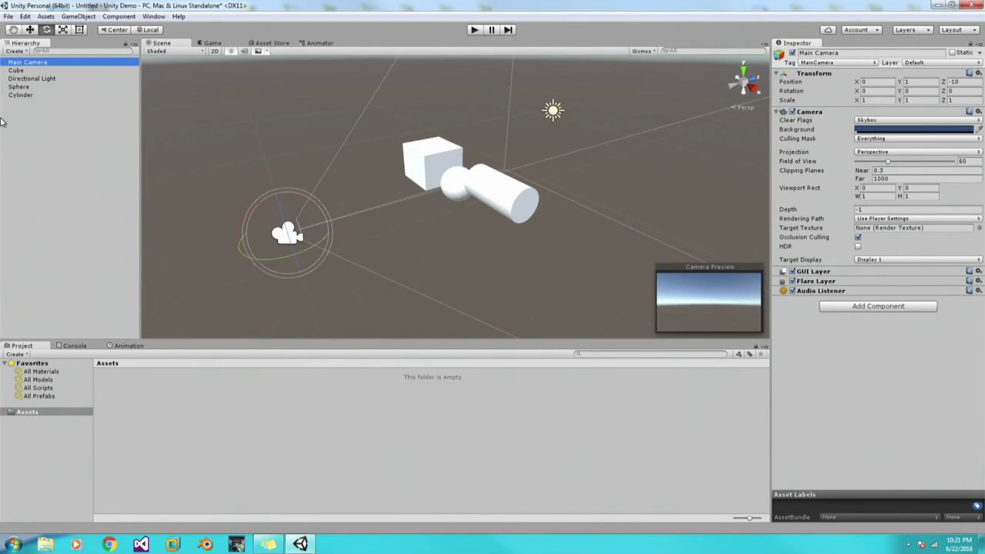
key("Delete")
left_click_drag(383, 191, 516, 158, "alt")
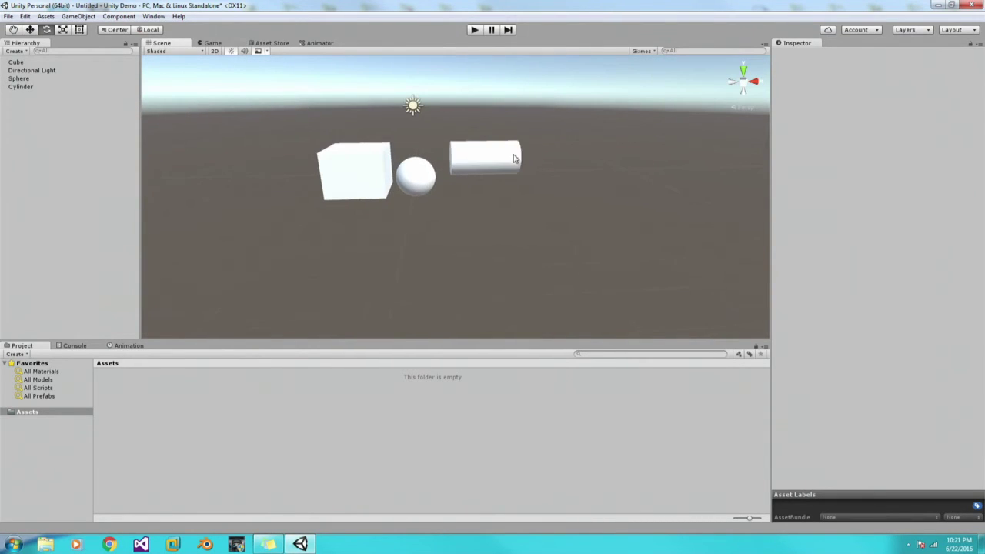
left_click(497, 160)
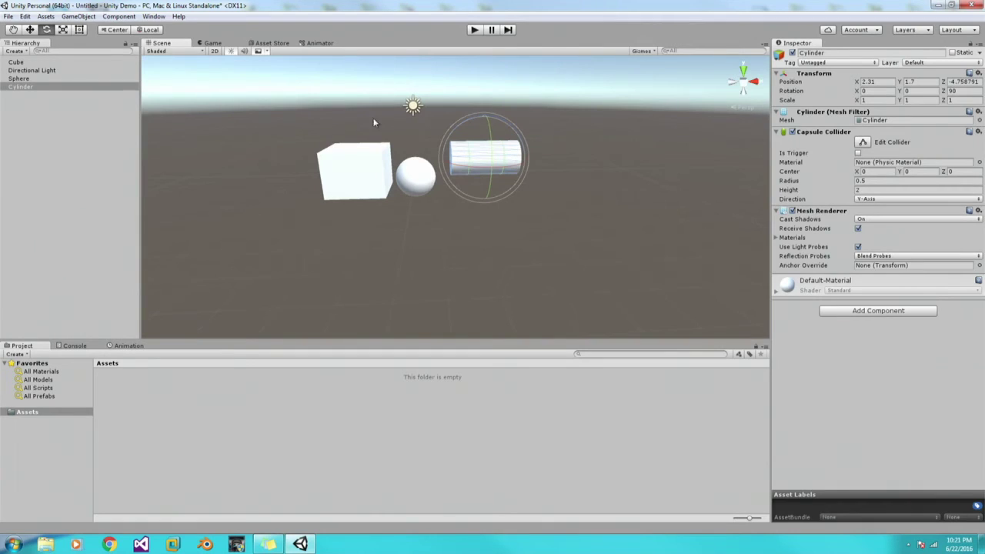
Step: Add a Plane at 1.444481, 0.5207434, -4.910917 and look down on it
left_click(79, 16)
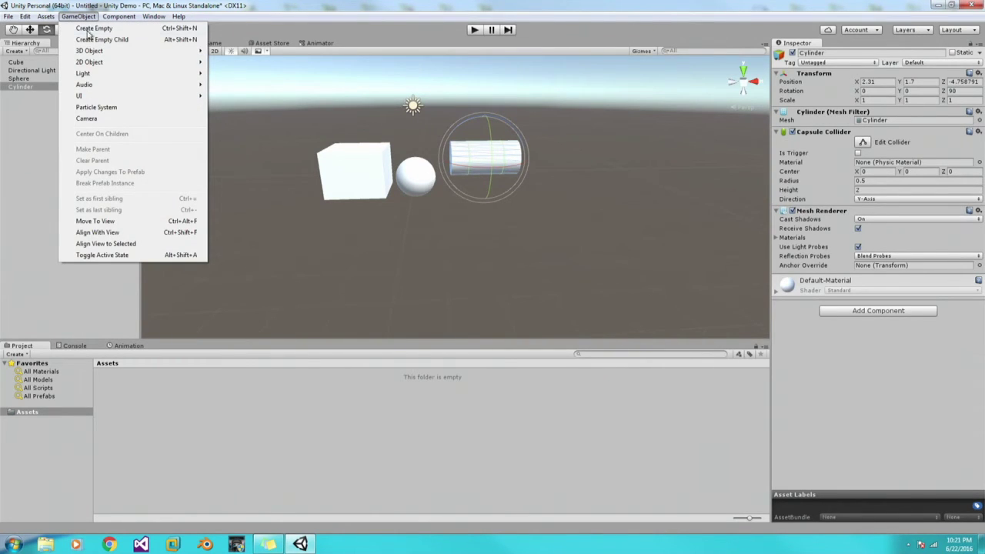
mouse_move(91, 54)
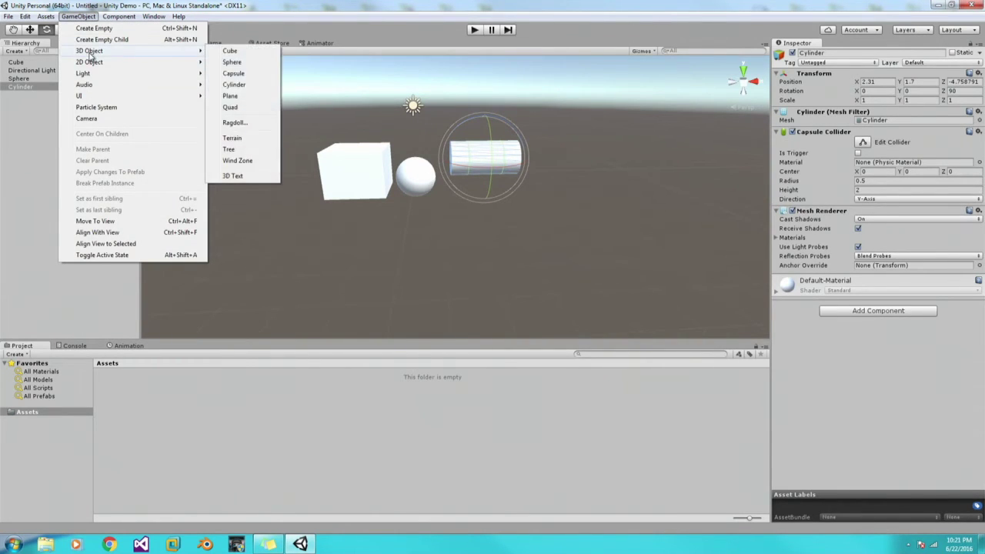
left_click(231, 97)
left_click_drag(519, 187, 436, 178, "alt")
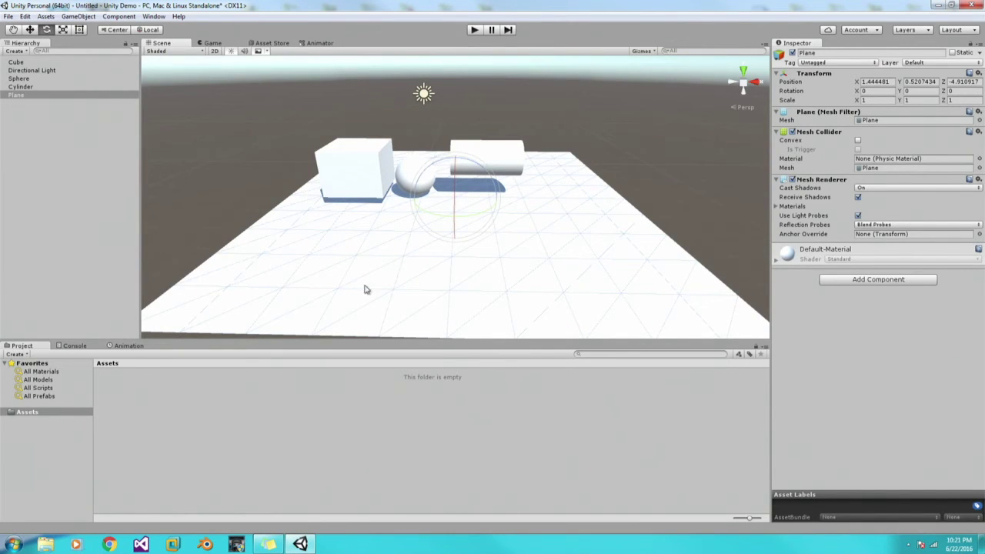
Step: Create a new material in the Assets folder via Create > Material and name it Orange
left_click(30, 413)
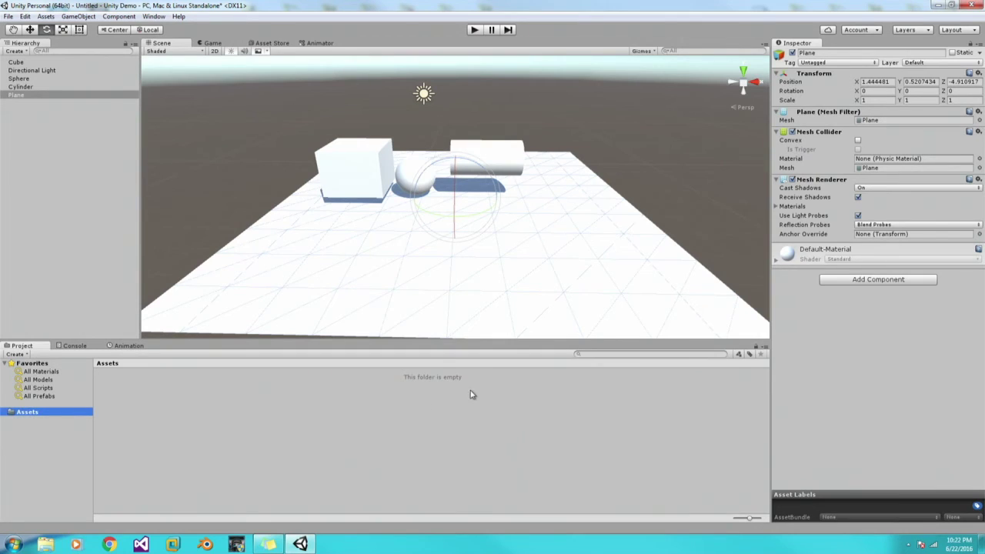
left_click(193, 414)
right_click(126, 402)
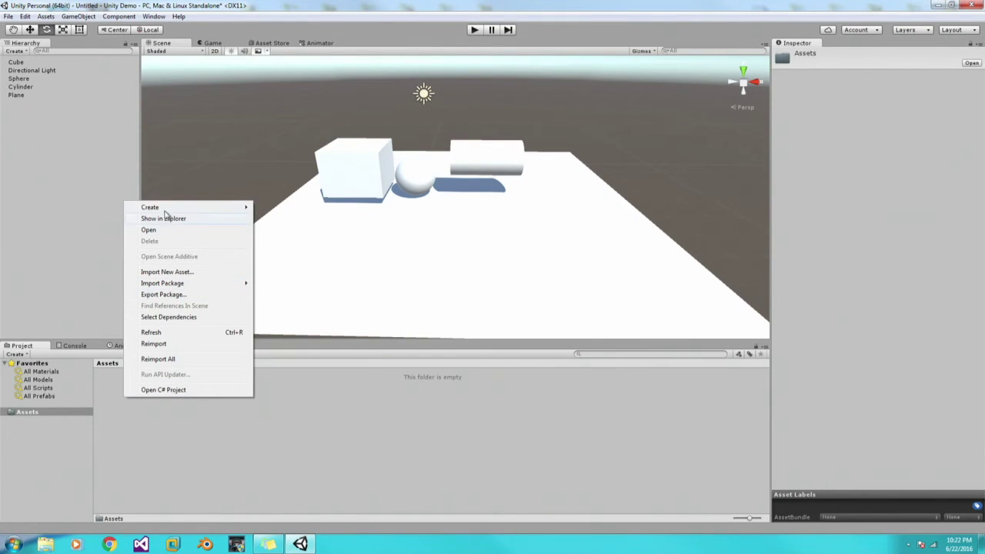
mouse_move(162, 207)
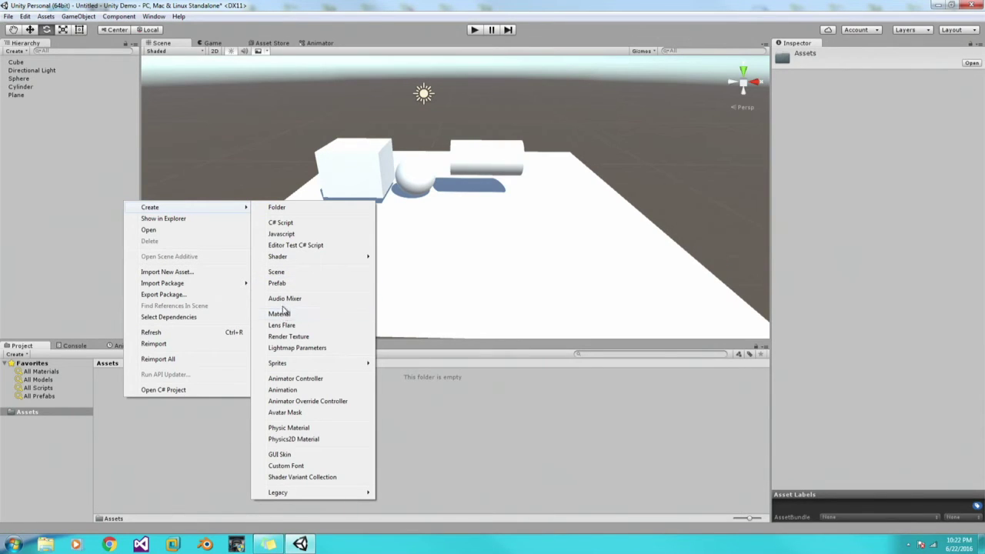
left_click(158, 431)
right_click(158, 428)
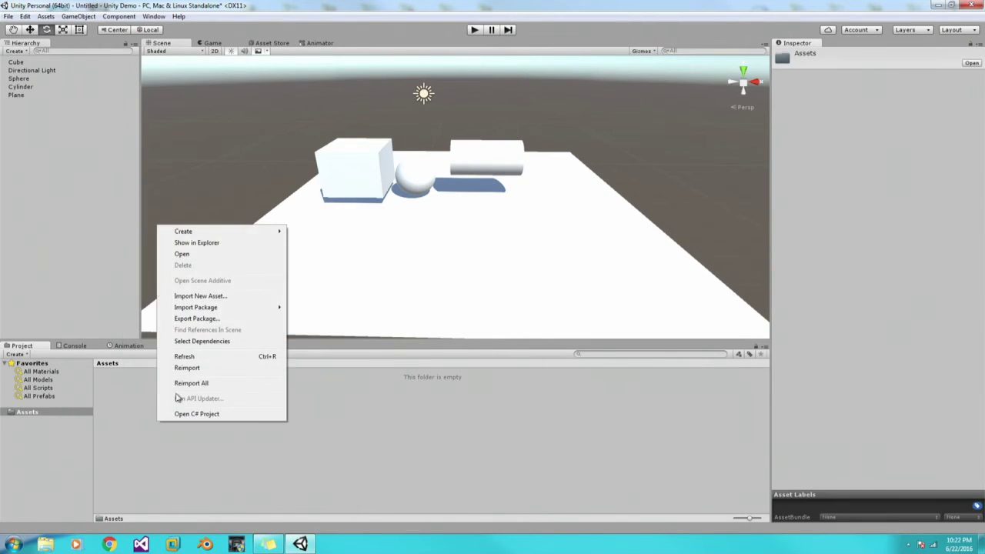
mouse_move(187, 232)
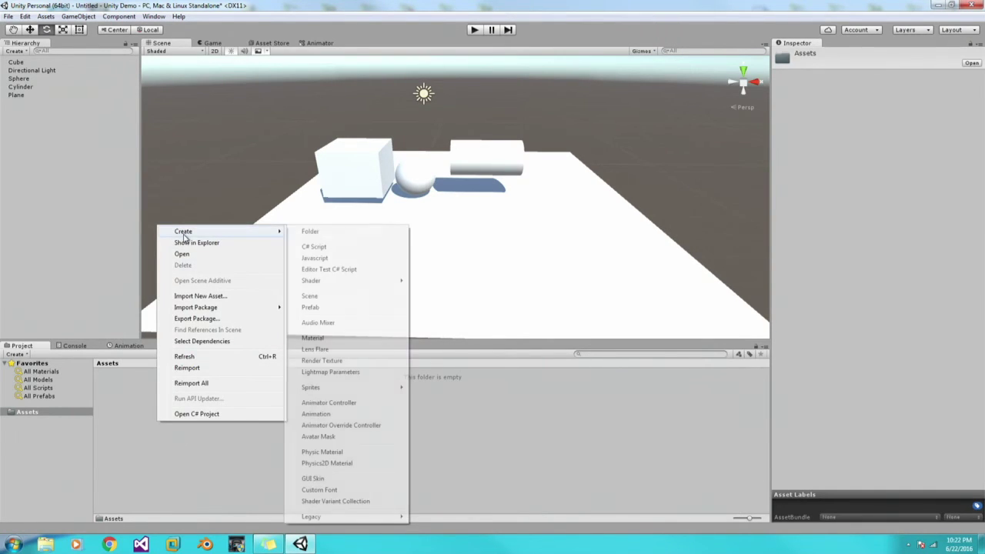
left_click(355, 343)
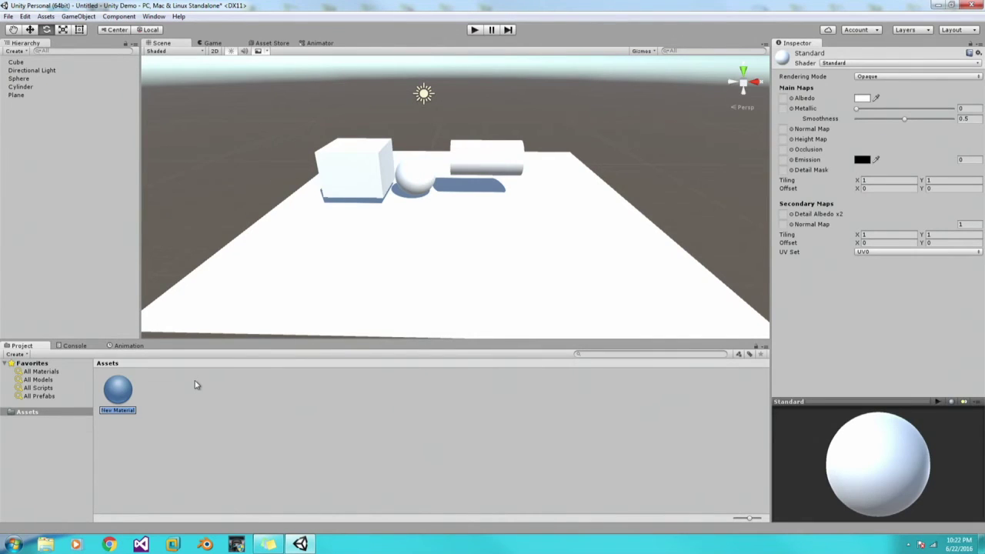
type("B")
key("Return")
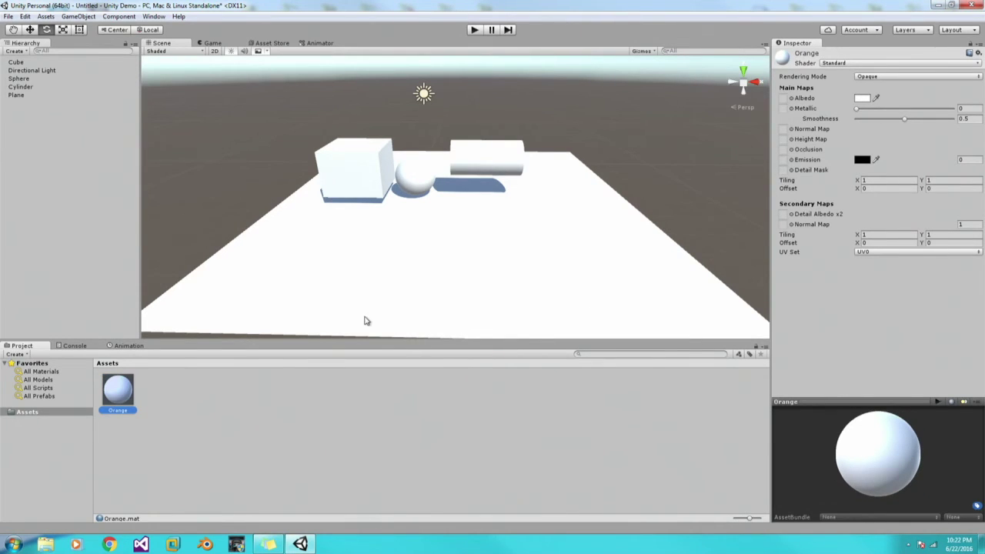
left_click(861, 98)
Step: Set the Orange material's albedo colour to orange
mouse_move(267, 198)
left_mouse_down()
mouse_move(268, 154)
mouse_move(268, 195)
left_mouse_up()
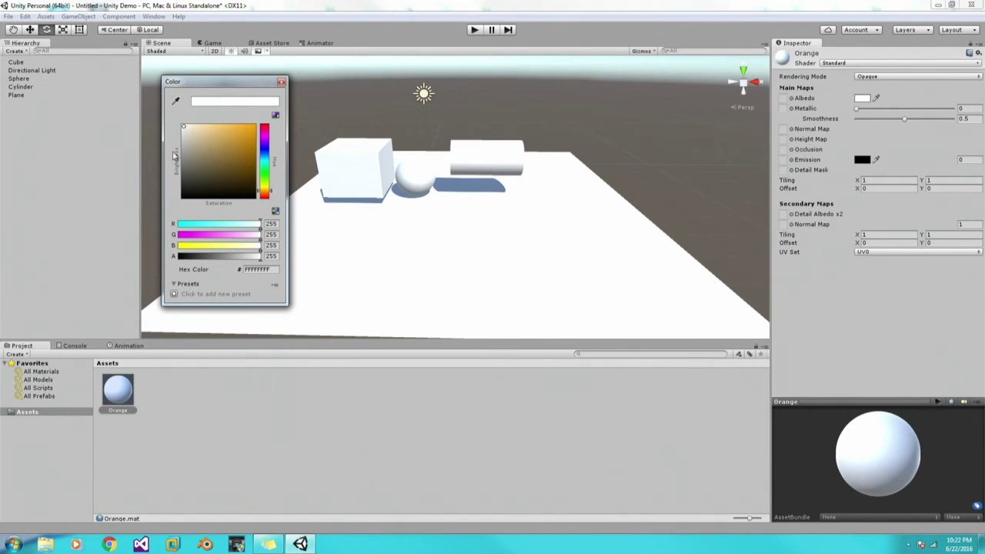
mouse_move(183, 128)
left_mouse_down()
mouse_move(224, 153)
mouse_move(267, 117)
left_mouse_up()
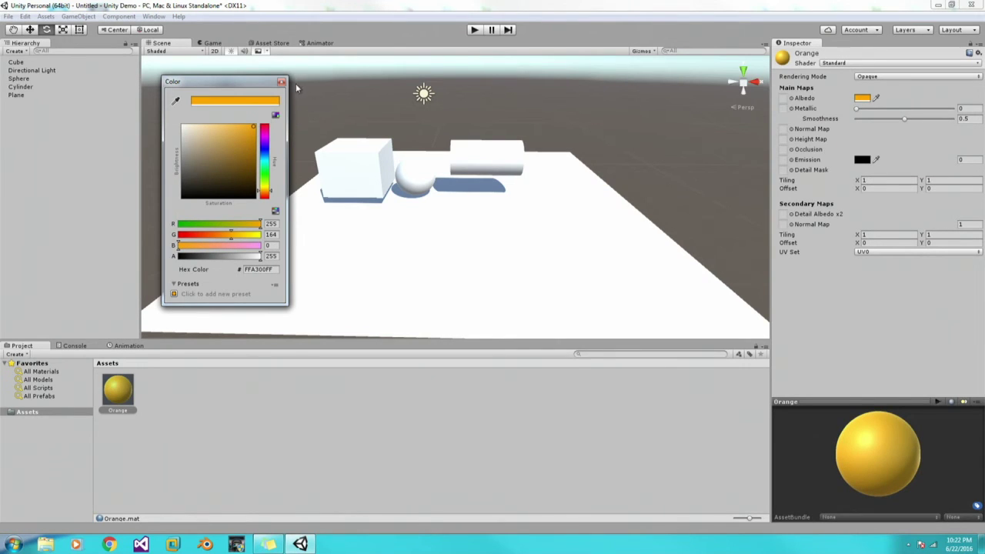
left_click(282, 81)
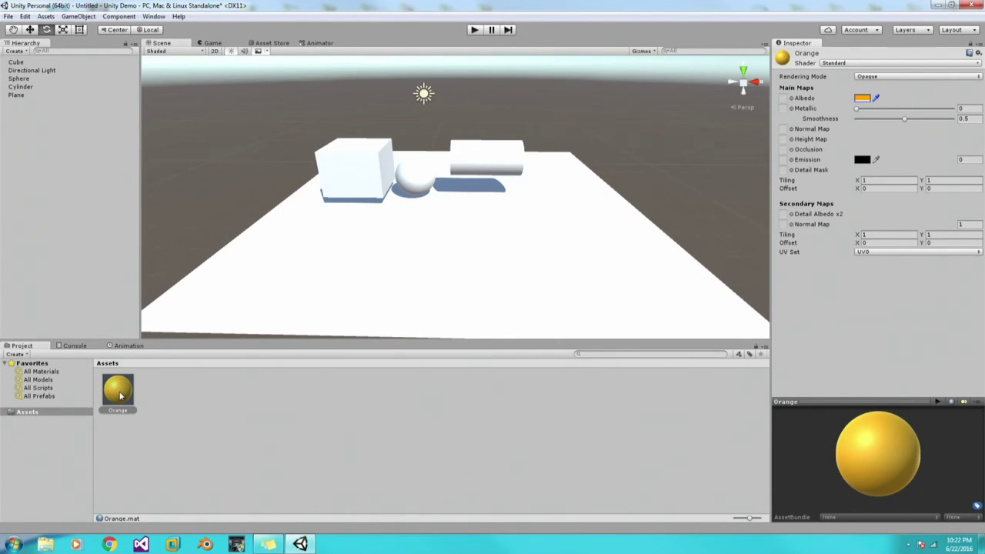
Step: Apply the Orange material to the plane, then select the blue cube
left_click_drag(119, 394, 230, 312)
left_click_drag(587, 228, 235, 189, "alt")
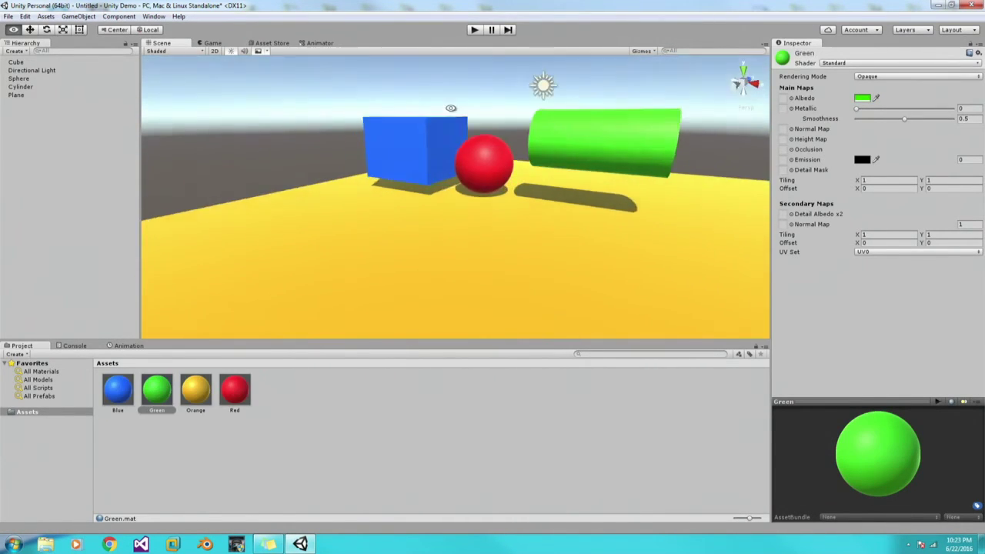
left_click_drag(451, 105, 422, 182, "alt")
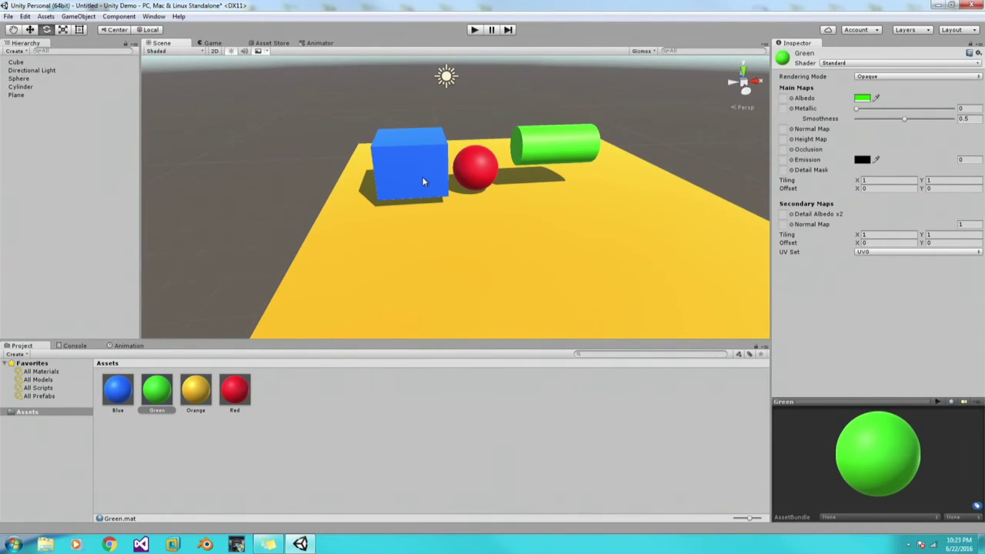
left_click(423, 178)
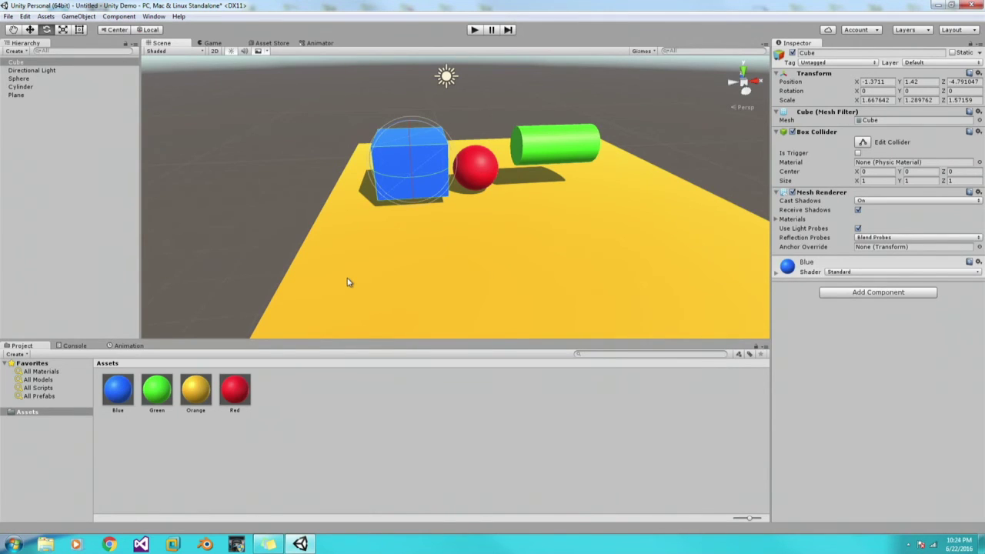
Step: Give the blue cube a Rigidbody from the Physics category, then select the red sphere
left_click(842, 294)
left_click(929, 306)
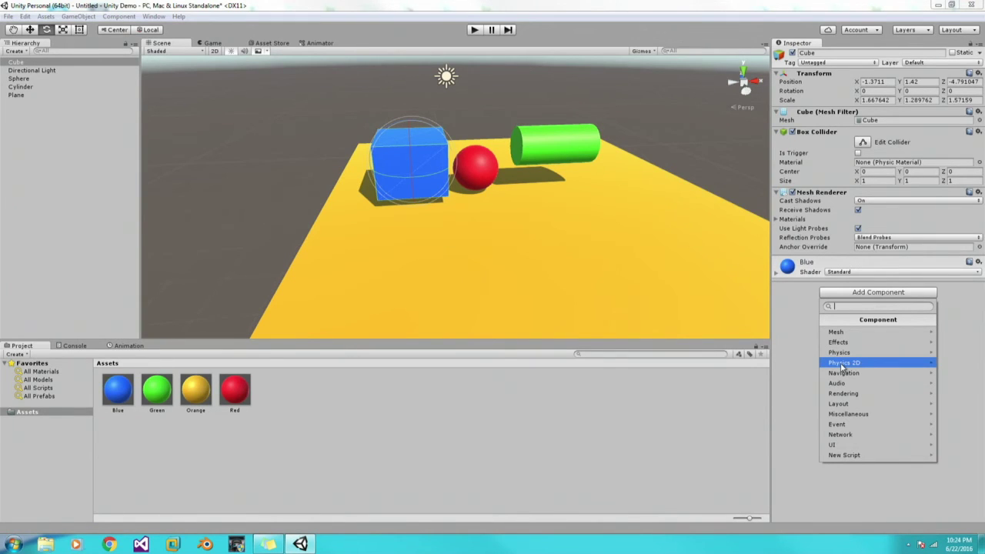
left_click(838, 354)
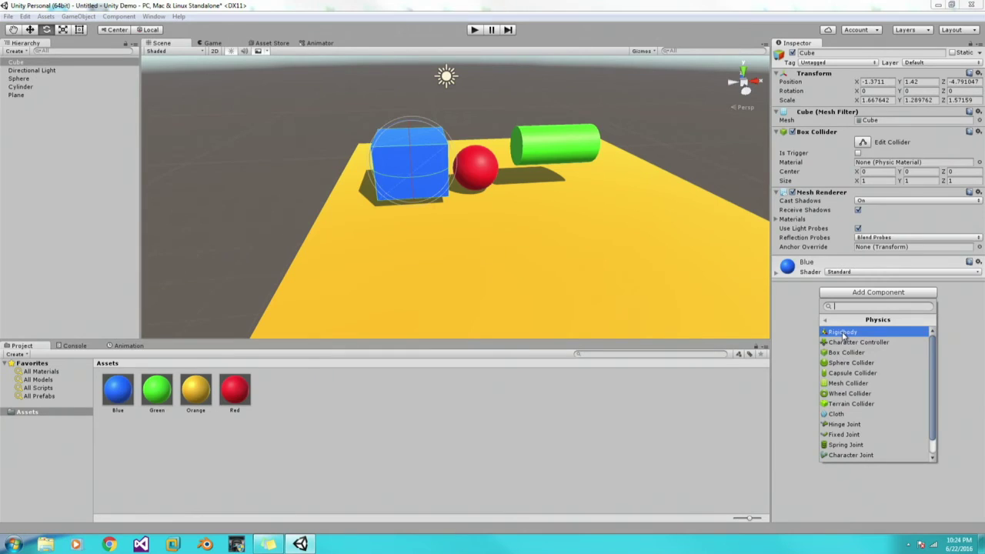
left_click(844, 332)
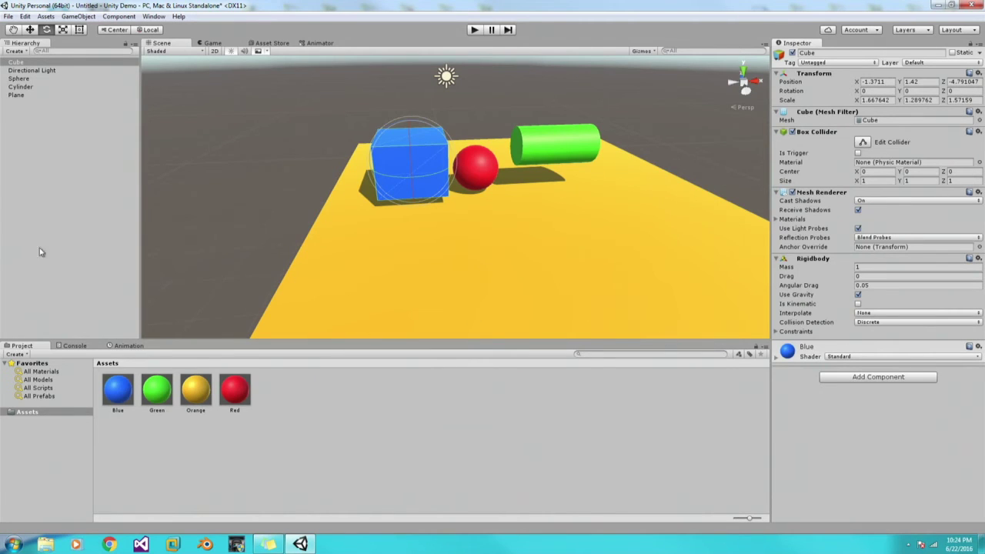
left_click(486, 171)
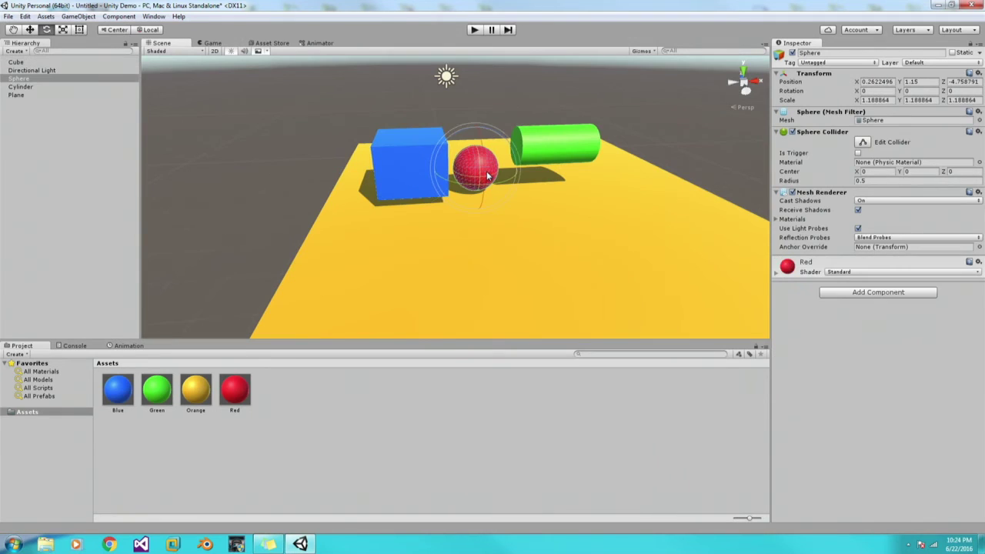
Step: Add a Physics > Rigidbody component to the red sphere
left_click(860, 295)
left_click(845, 353)
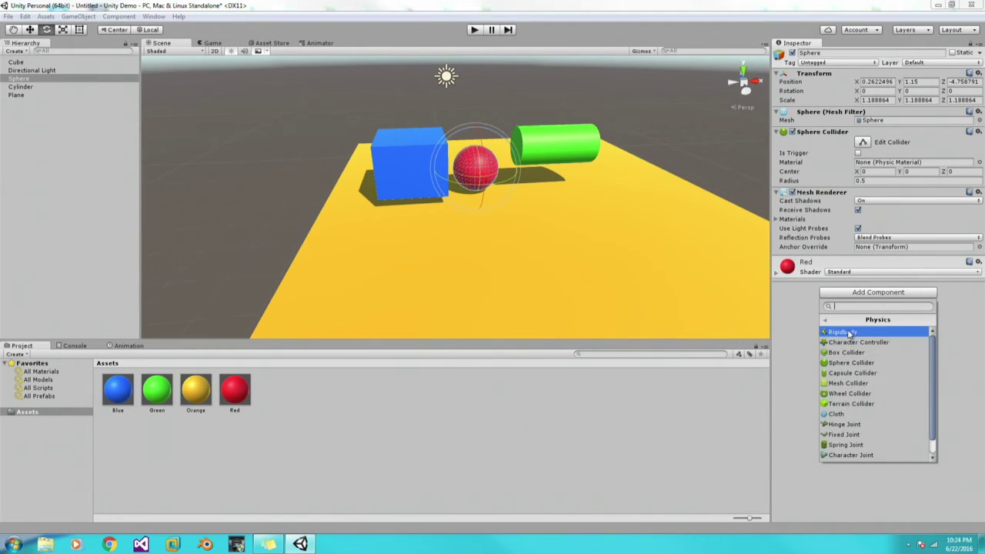
left_click(845, 331)
Step: Add a Rigidbody to the orange plane via search 'rigid', then remove it again
left_click(681, 277)
left_click(854, 280)
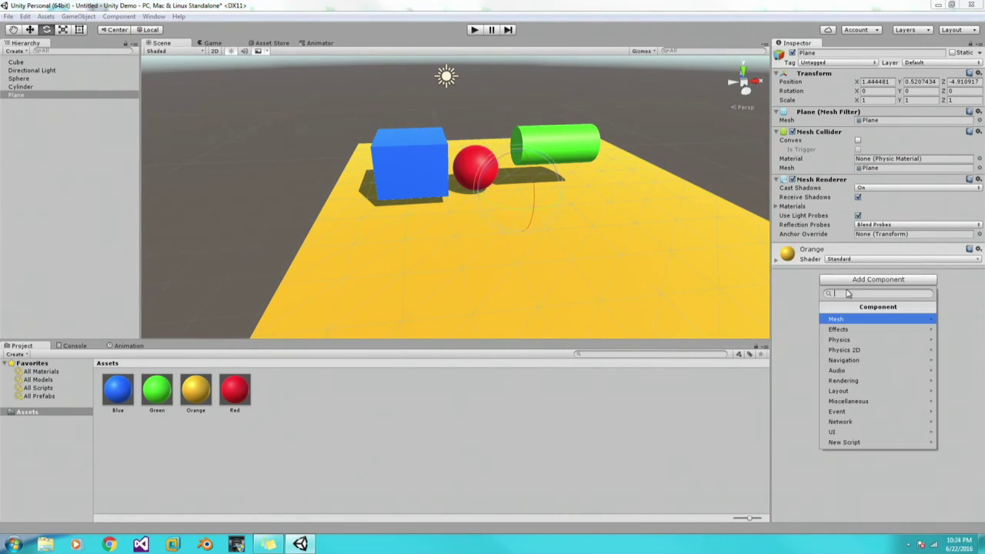
type("rigid")
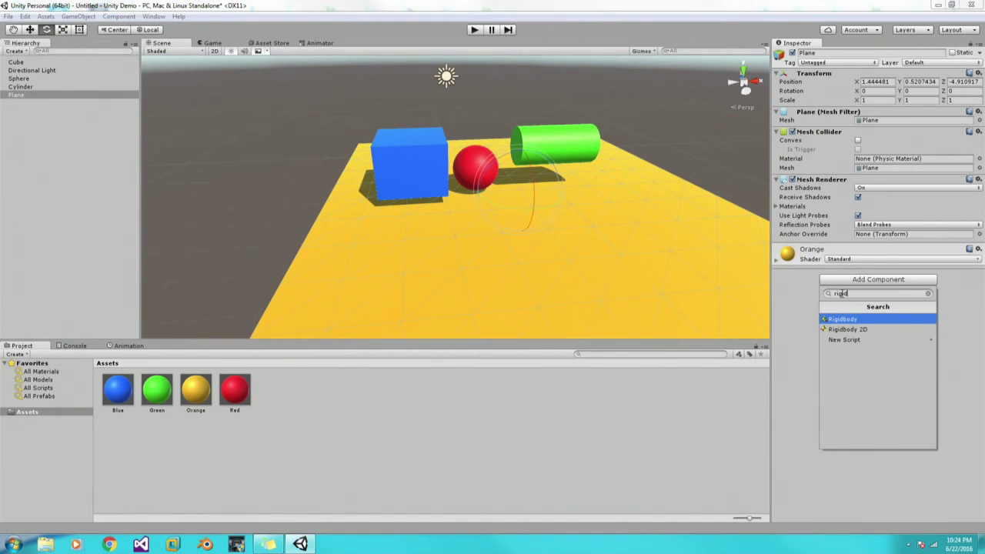
left_click(843, 320)
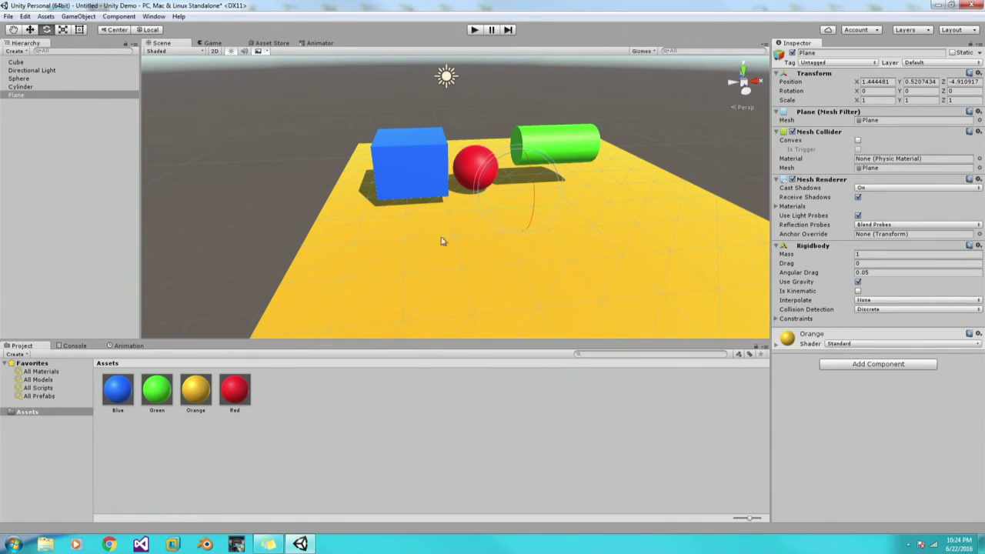
right_click(819, 247)
left_click(839, 269)
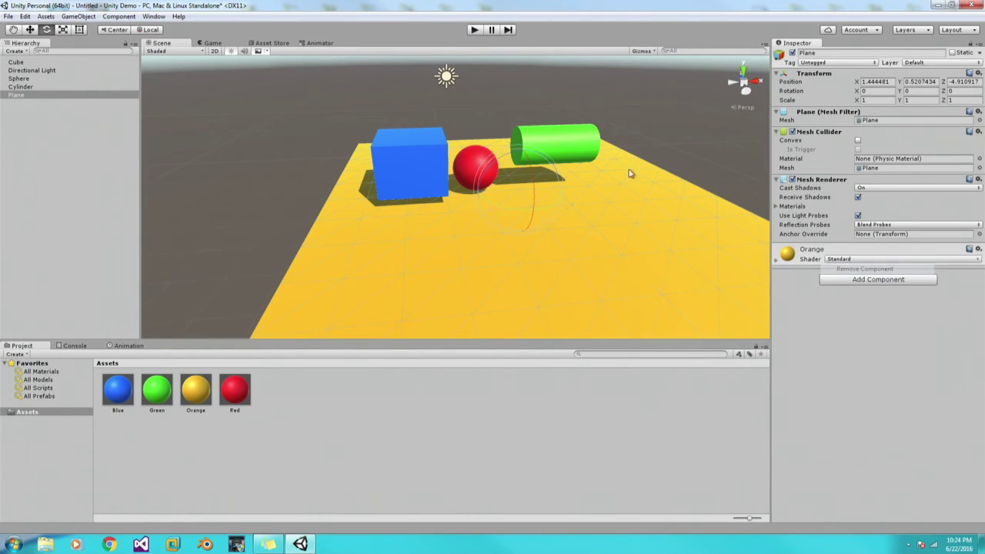
Step: Add a Rigidbody to the green cylinder
left_click(551, 147)
left_click(854, 312)
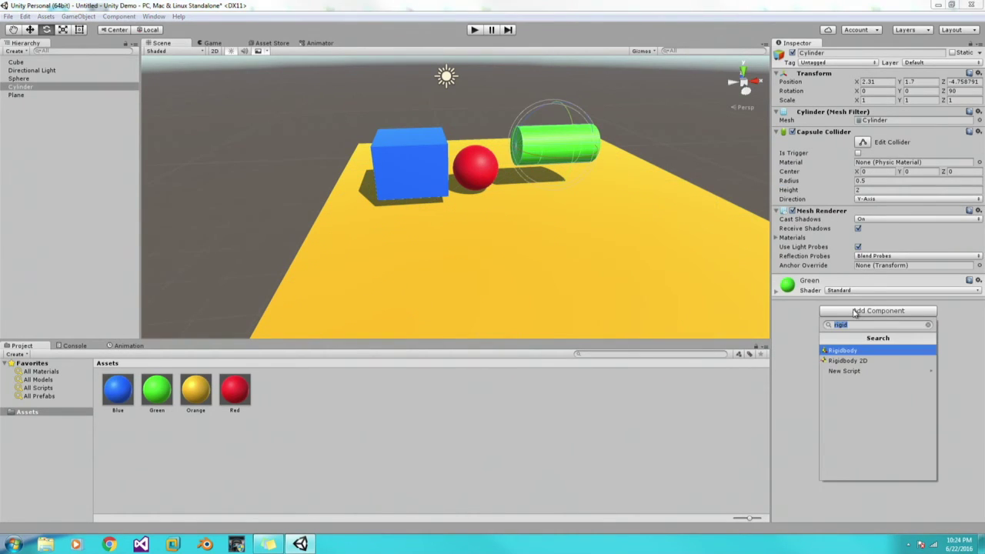
left_click(841, 352)
left_click_drag(593, 326, 531, 143, "alt")
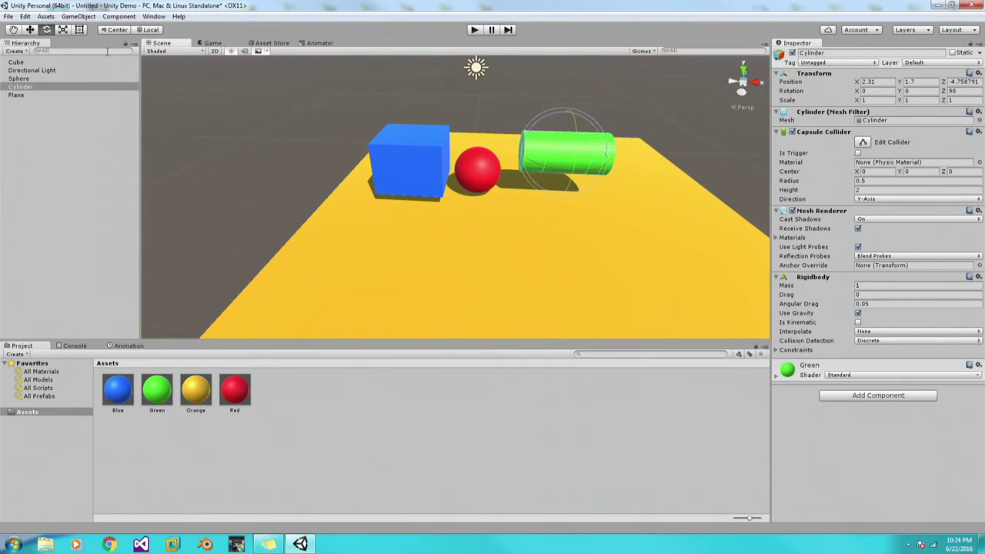
Step: Choose Assets > Import Package > Characters to list the package contents
left_click(46, 17)
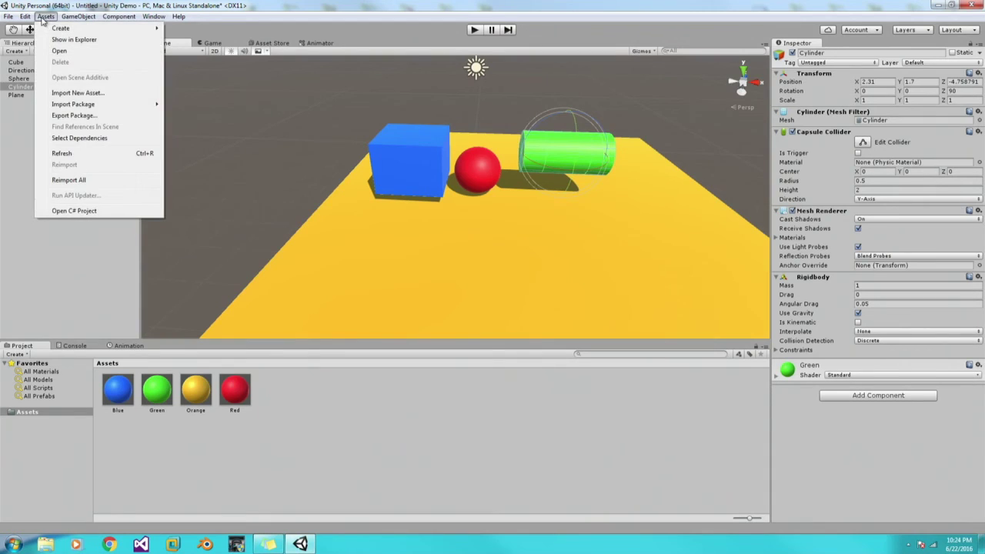
mouse_move(93, 107)
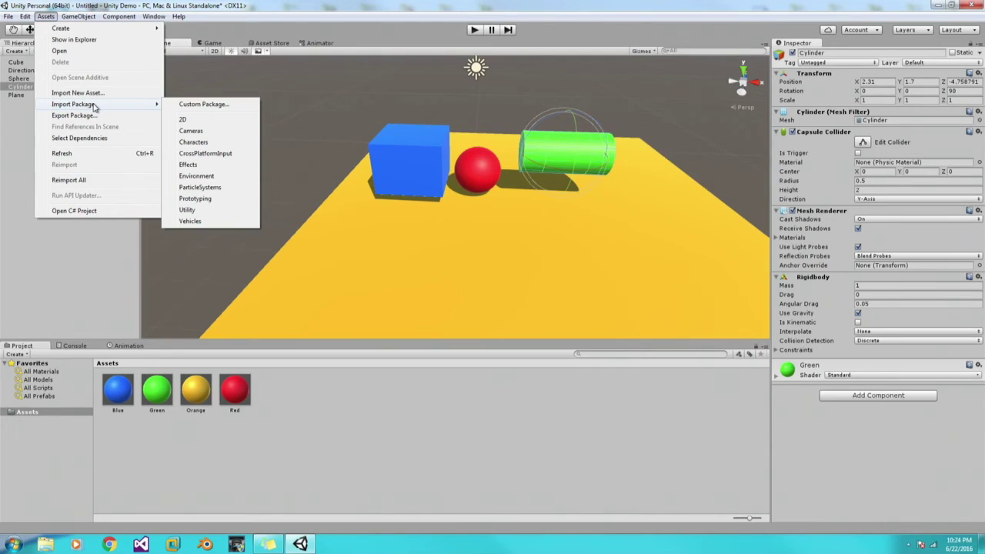
left_click(80, 279)
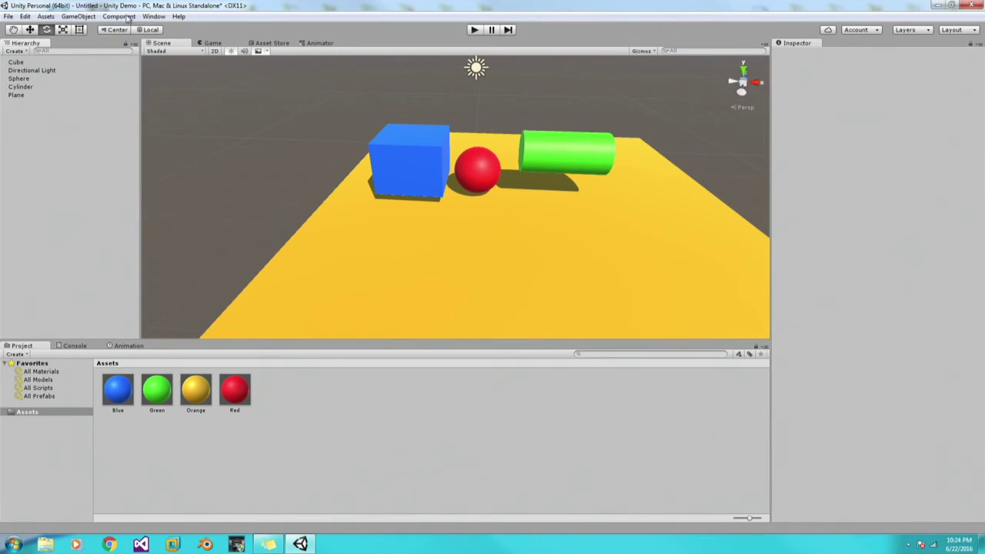
left_click(47, 17)
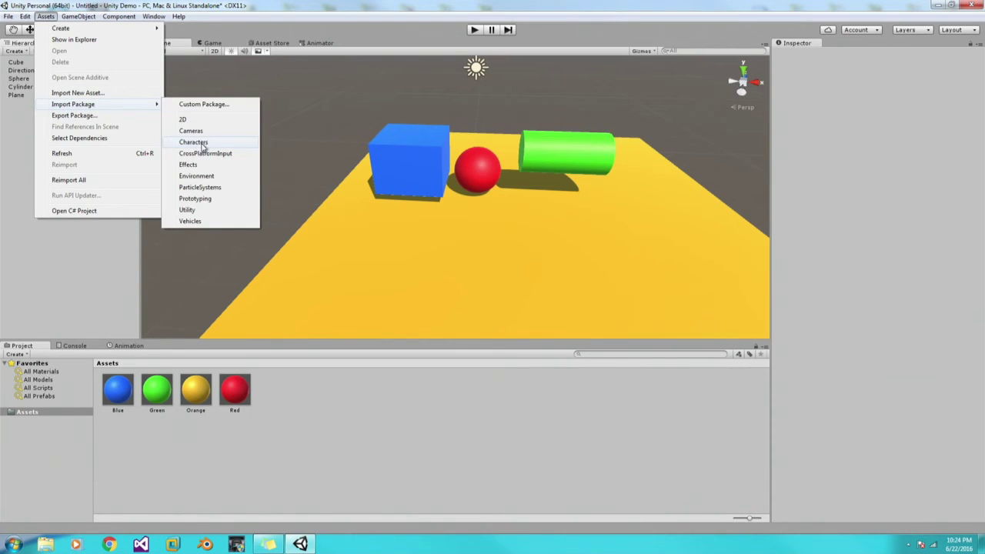
left_click(193, 142)
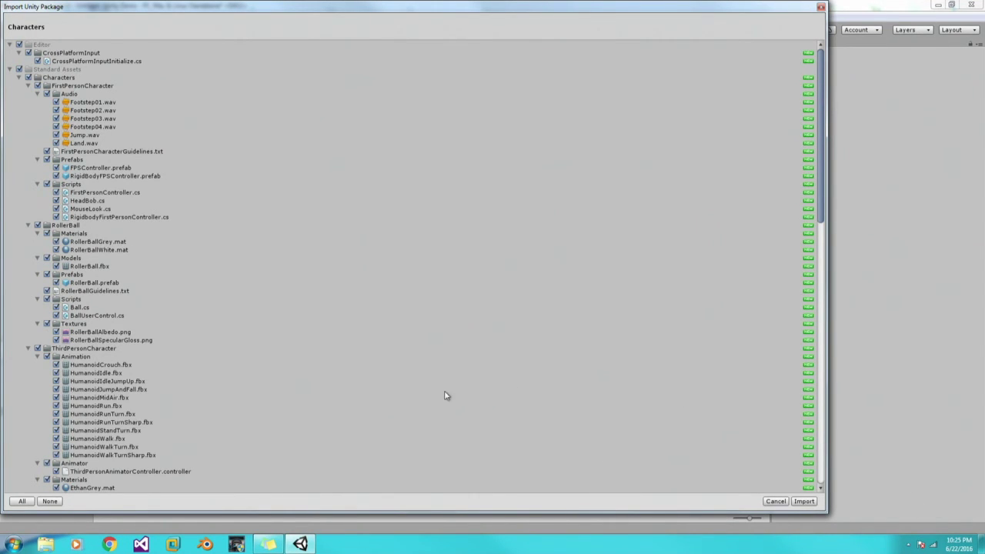
Step: Review the Characters package file list and import all of its files
scroll(171, 297, "down", 15)
scroll(217, 336, "down", 5)
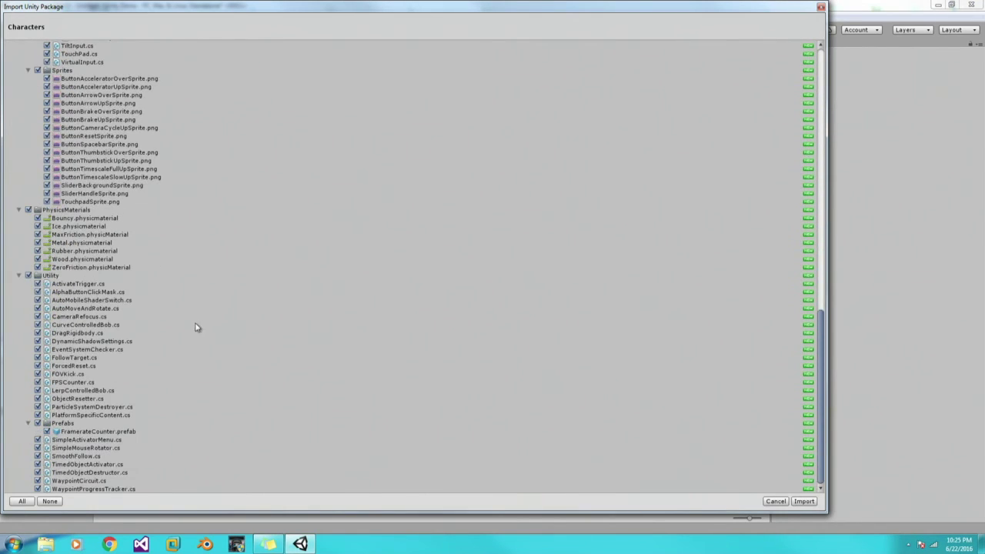
left_click(804, 501)
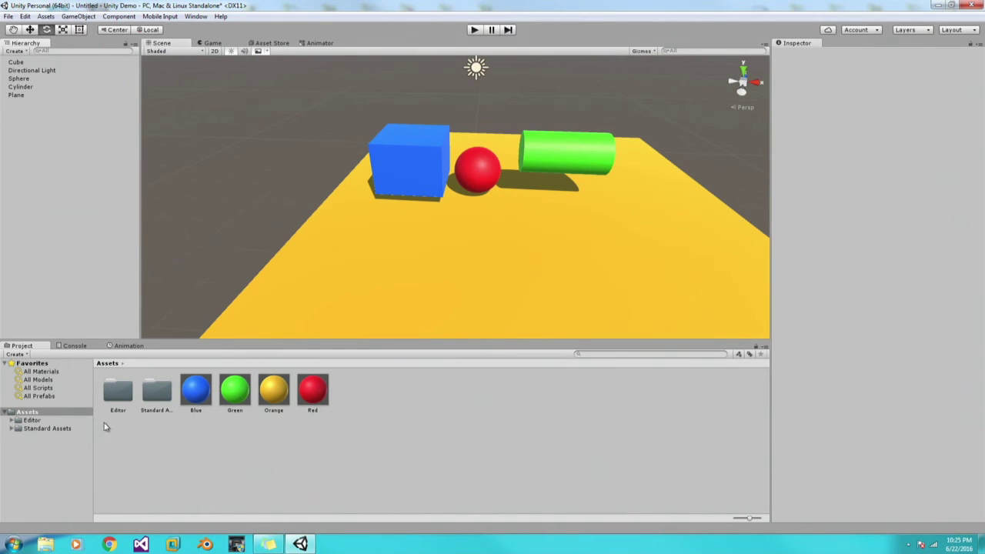
Step: Peek into the imported Editor and Standard Assets folders, returning to Assets
double_click(120, 392)
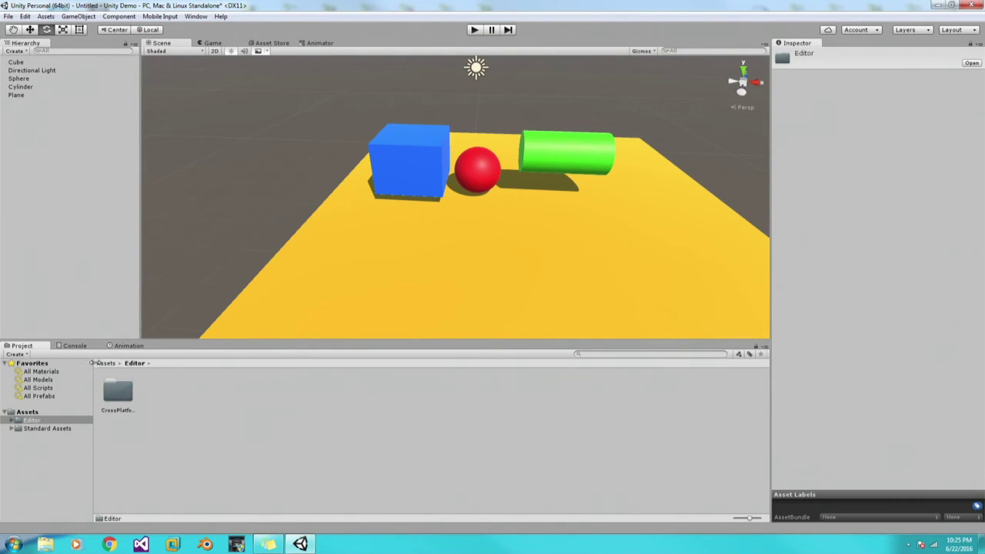
left_click(106, 363)
double_click(155, 398)
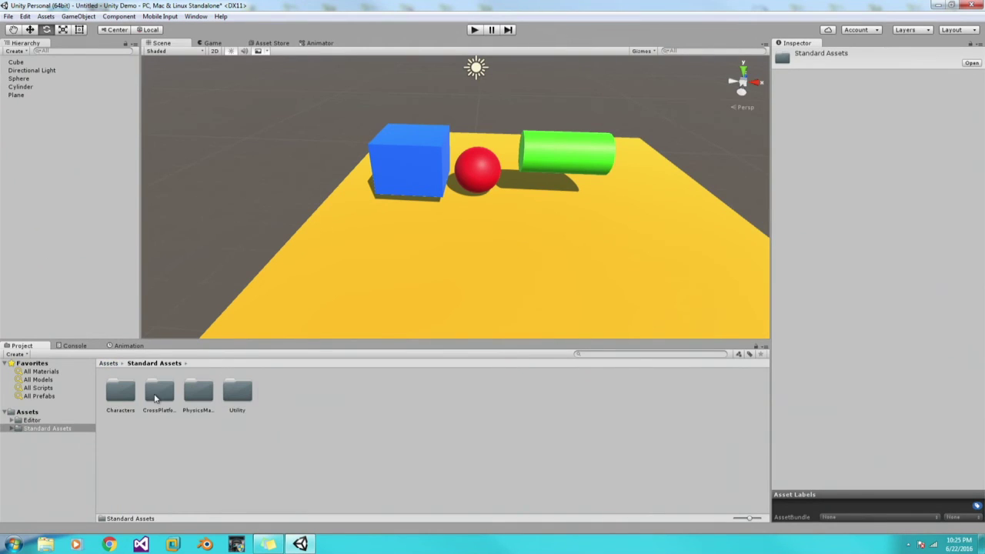
left_click(112, 363)
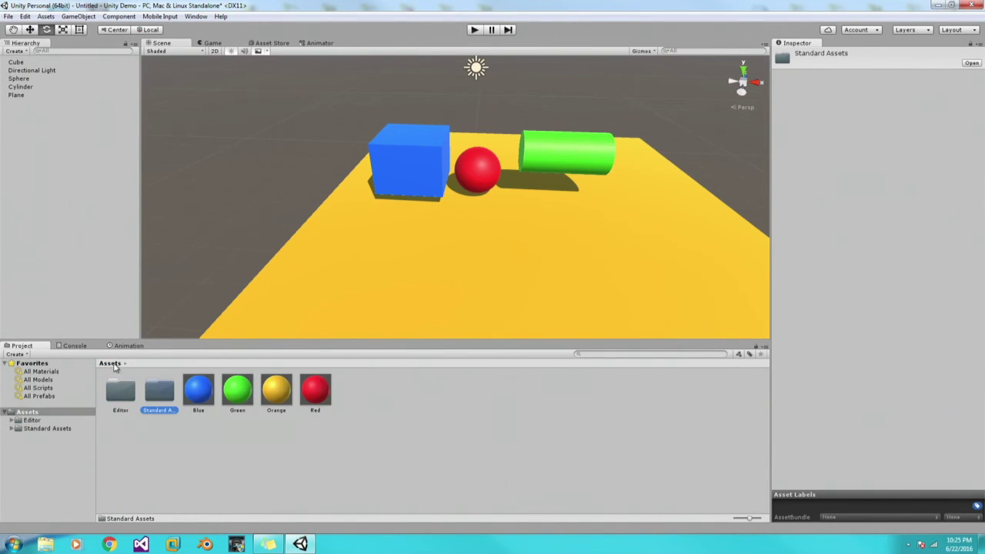
left_click(26, 419)
left_click(25, 412)
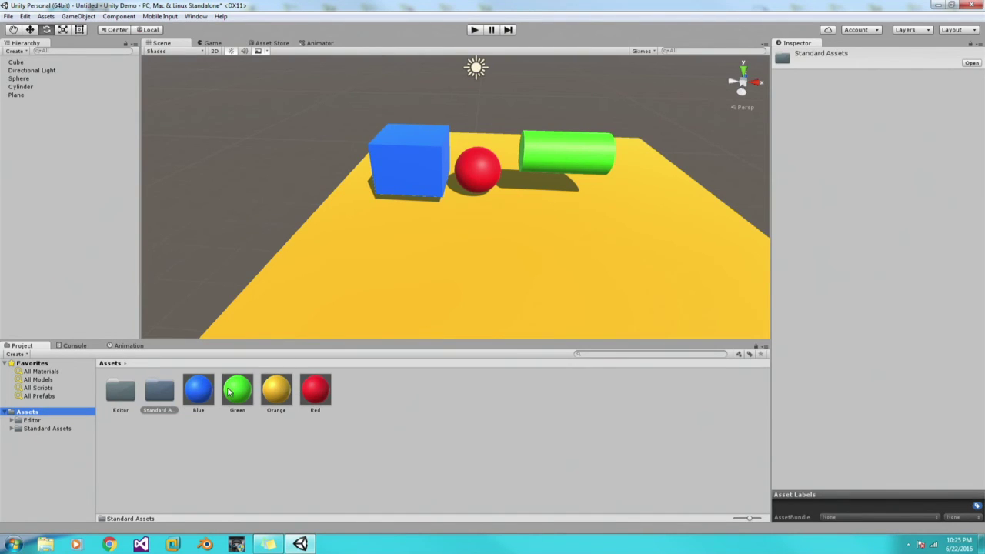
Step: Go to Standard Assets > Characters > FirstPersonCharacter and look inside its Audio folder
double_click(159, 394)
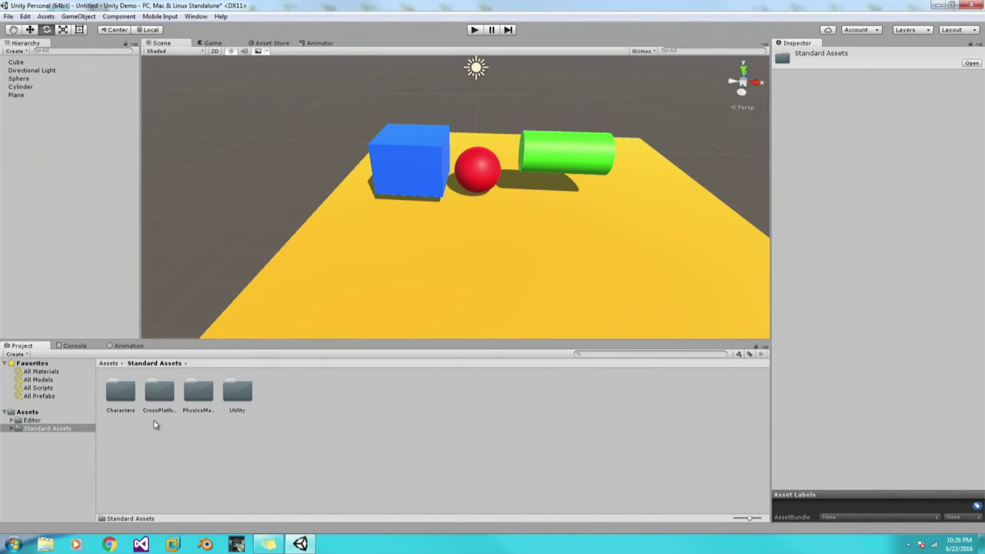
double_click(122, 393)
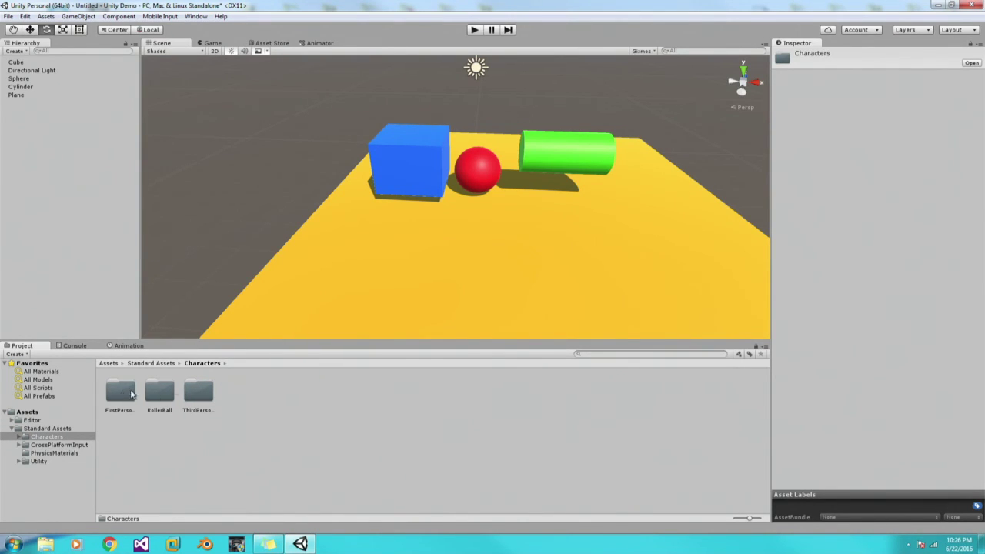
double_click(120, 393)
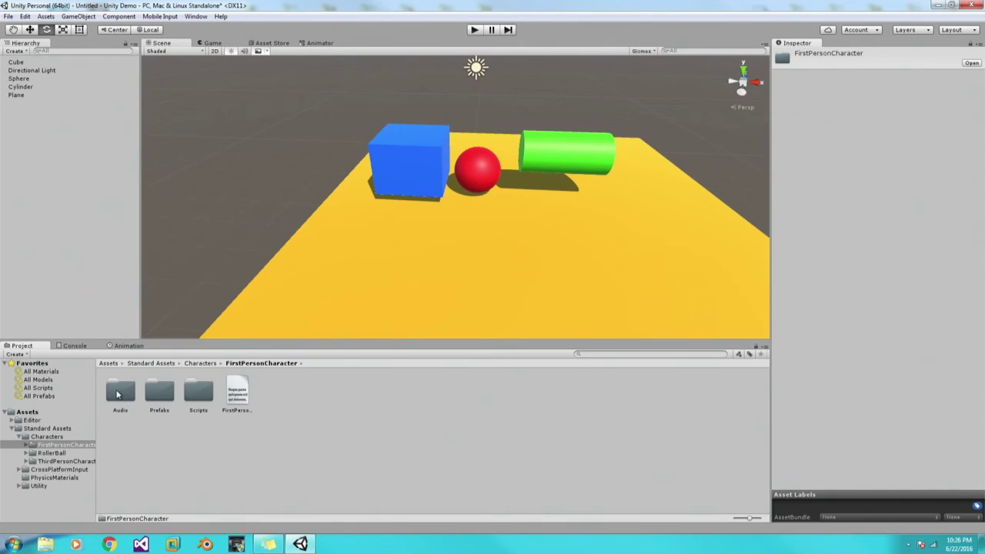
double_click(119, 395)
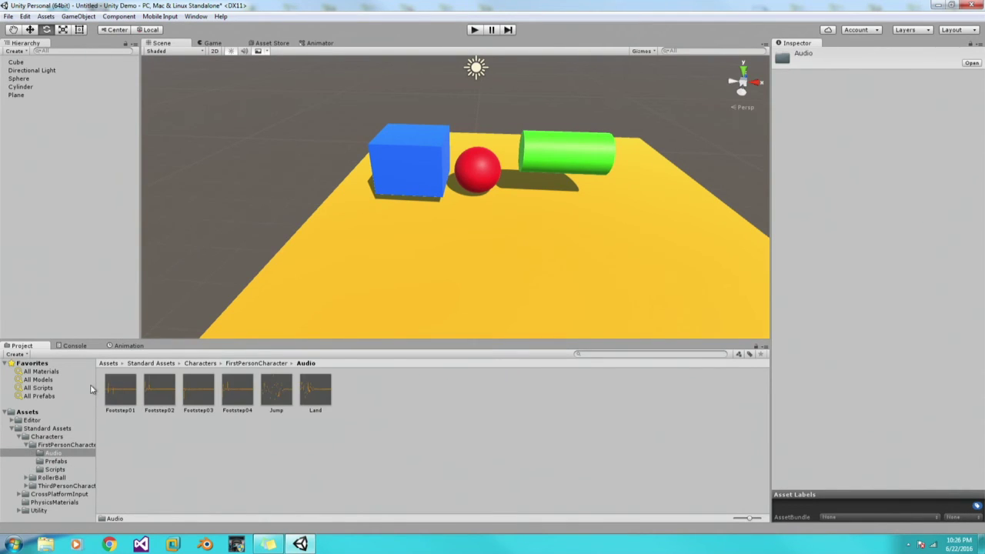
left_click(255, 365)
Step: Inspect the Scripts folder's C# scripts, then open the Prefabs folder
left_click(192, 390)
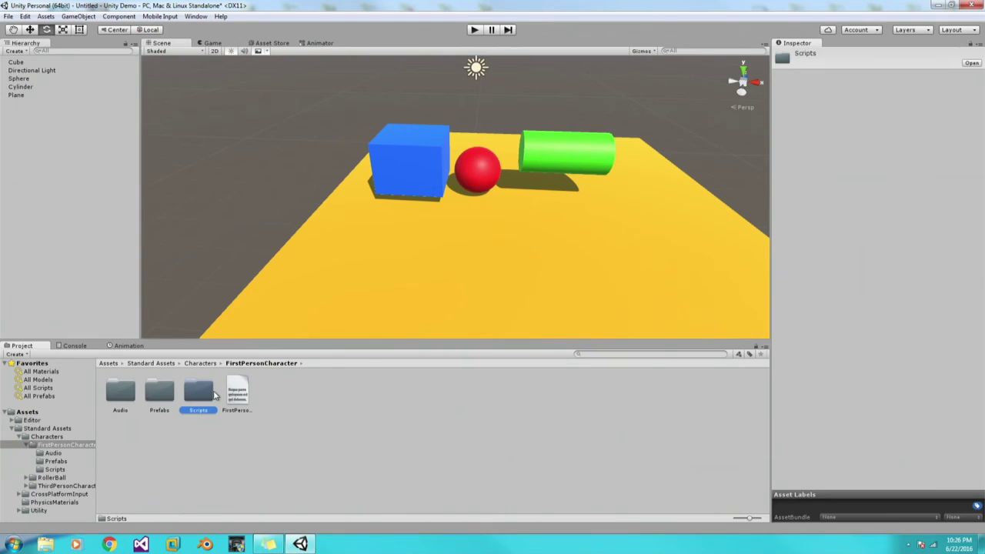
double_click(192, 393)
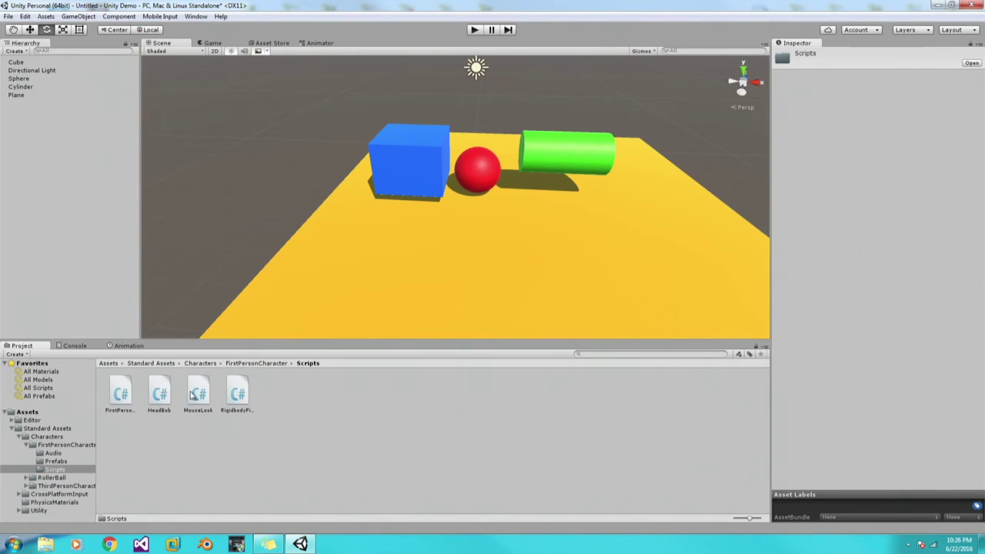
left_click(267, 365)
double_click(161, 394)
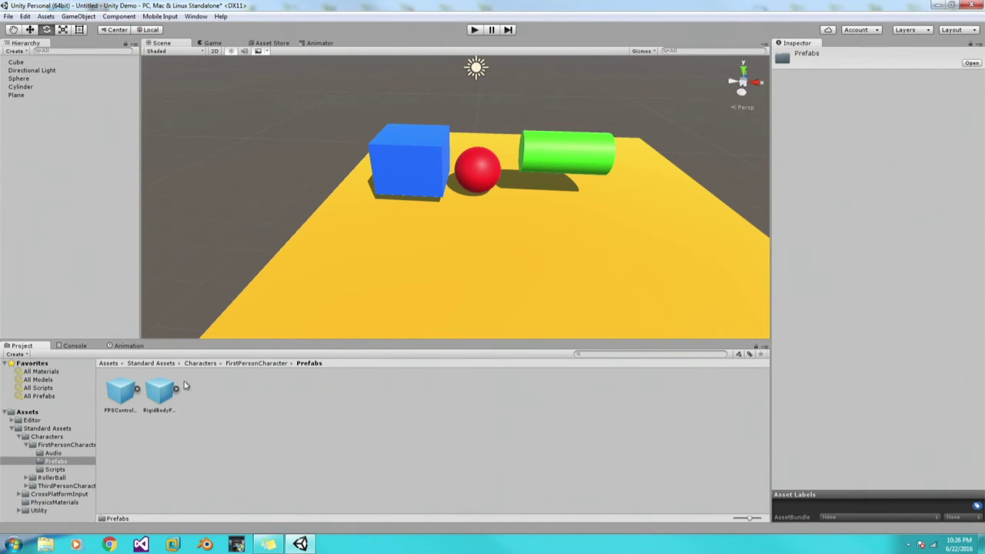
Step: Drop the FPSController prefab onto the plane and reset its position to 0, 0, 0
left_click_drag(117, 396, 483, 229)
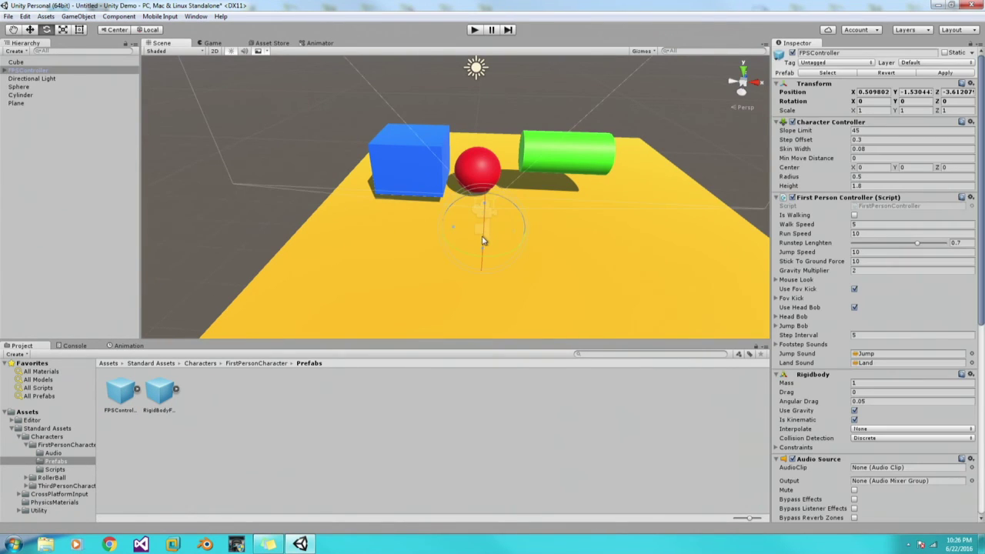
left_click_drag(525, 178, 500, 194, "alt")
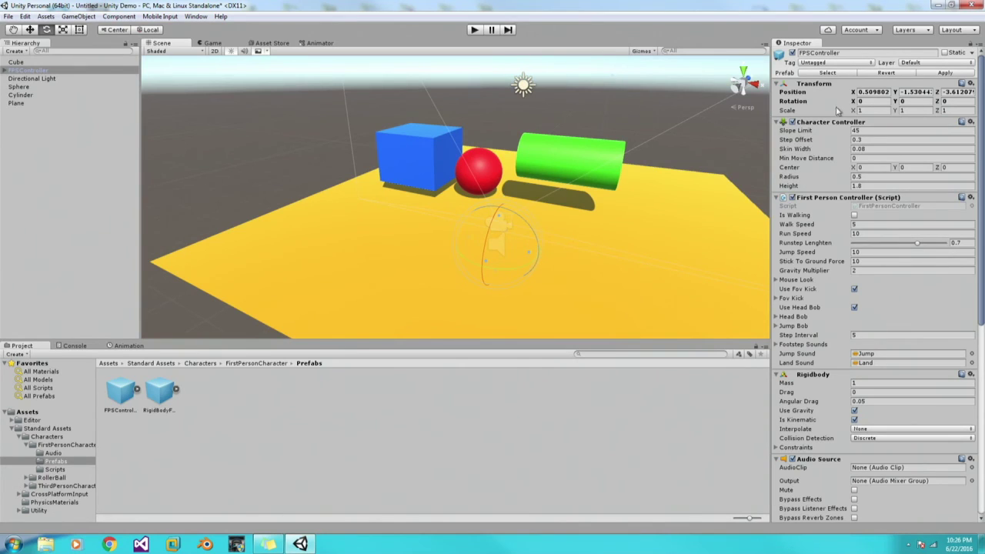
left_click(873, 91)
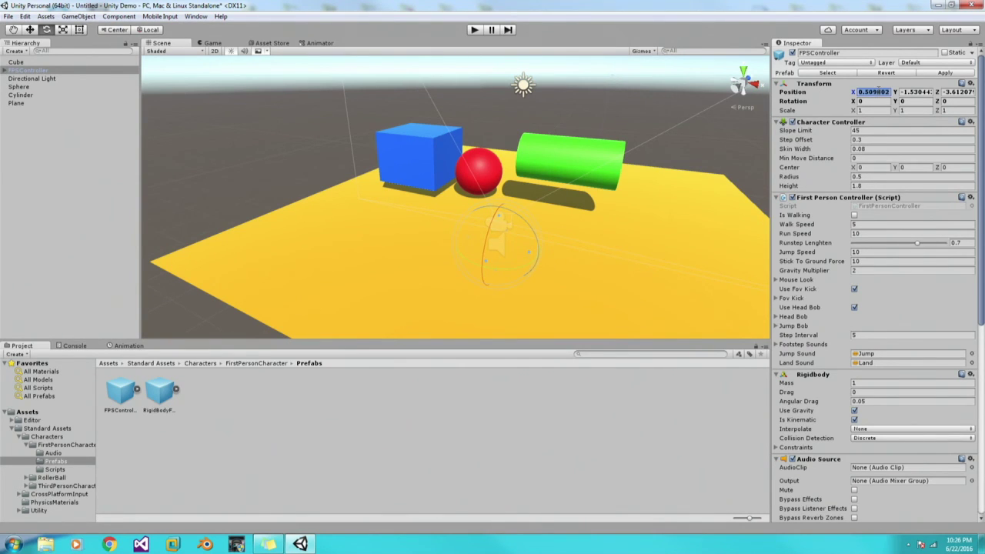
key("Tab")
key("Tab")
key("shift+Tab")
key("shift+Tab")
key("Tab")
key("Tab")
key("shift+Tab")
key("shift+Tab")
type("0")
left_click(913, 92)
type("0")
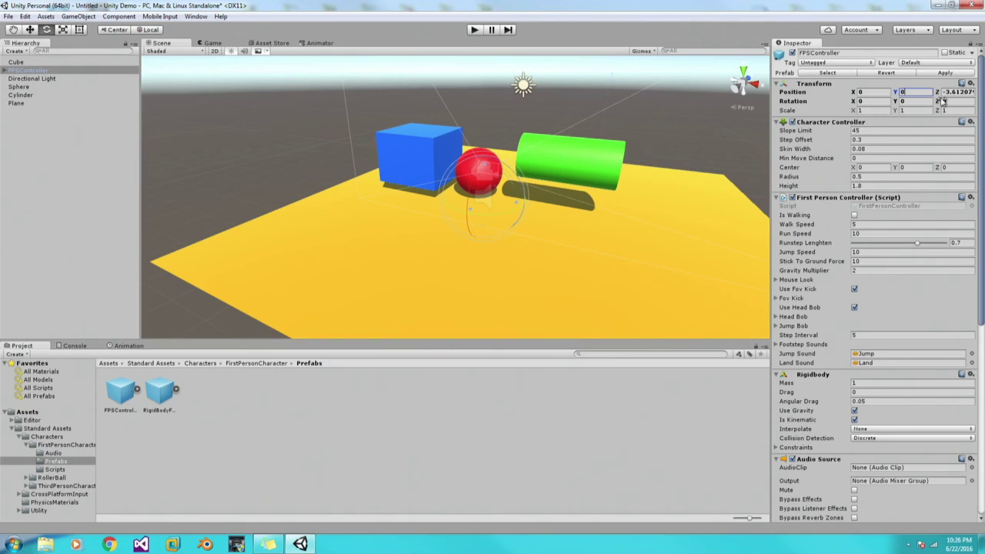
left_click(954, 92)
type("0")
Step: Move the character up and back to about 0, 1.49, -7.7 with the Move tool
left_click_drag(583, 139, 509, 121, "alt")
left_click(30, 30)
left_click_drag(586, 176, 589, 117)
left_click_drag(619, 146, 548, 140)
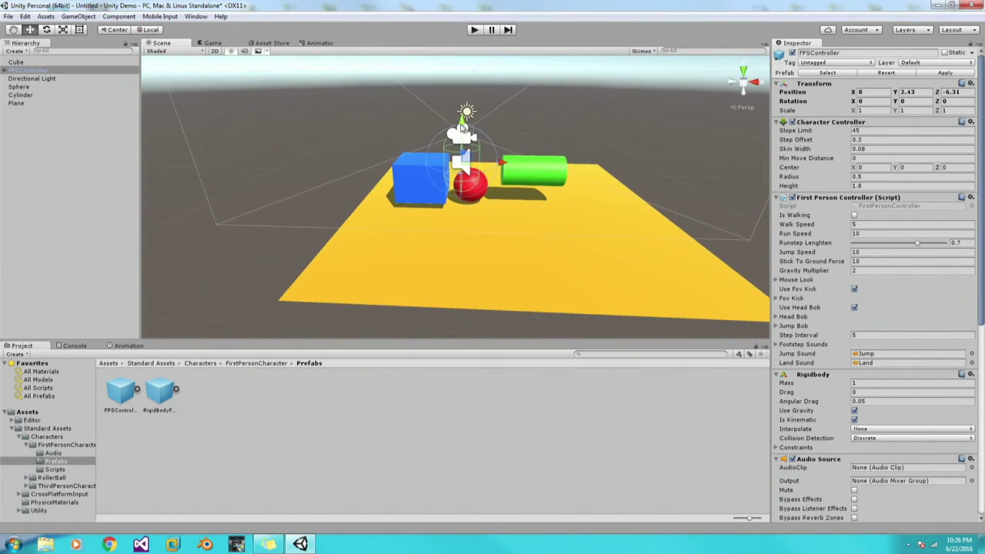
left_click_drag(463, 121, 508, 158)
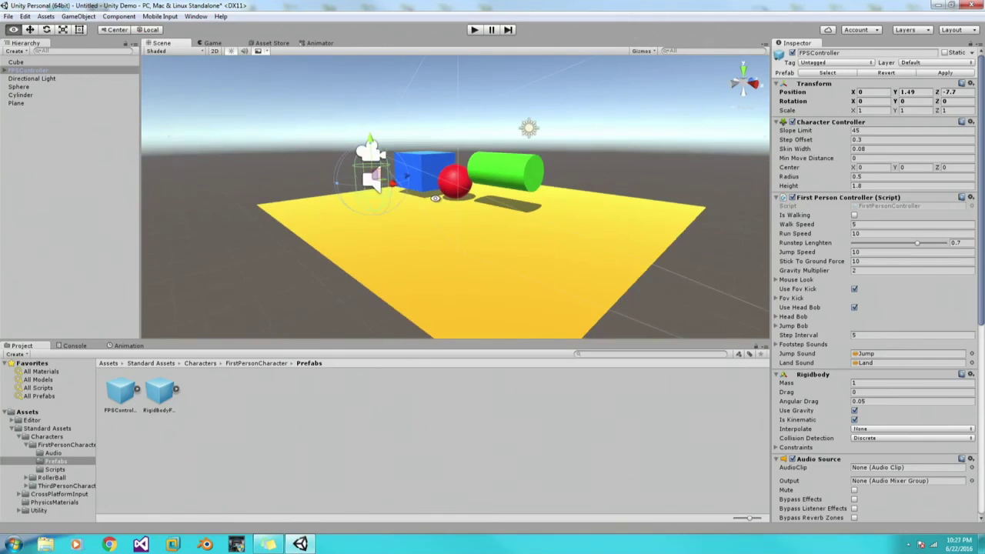
Step: Enter Play mode and walk around the plane, looking around in first person
key("ctrl+p")
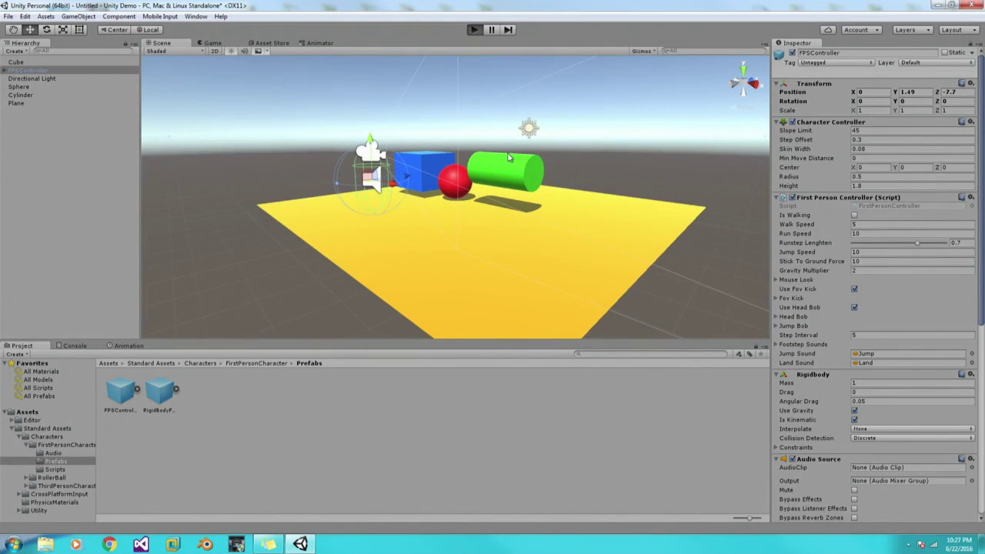
key("ctrl+p")
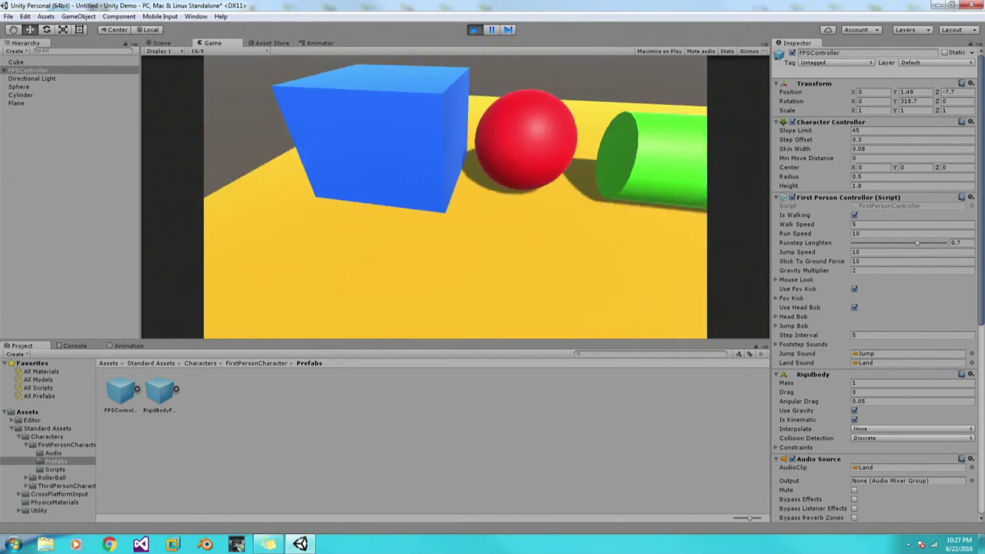
key("s")
key("w")
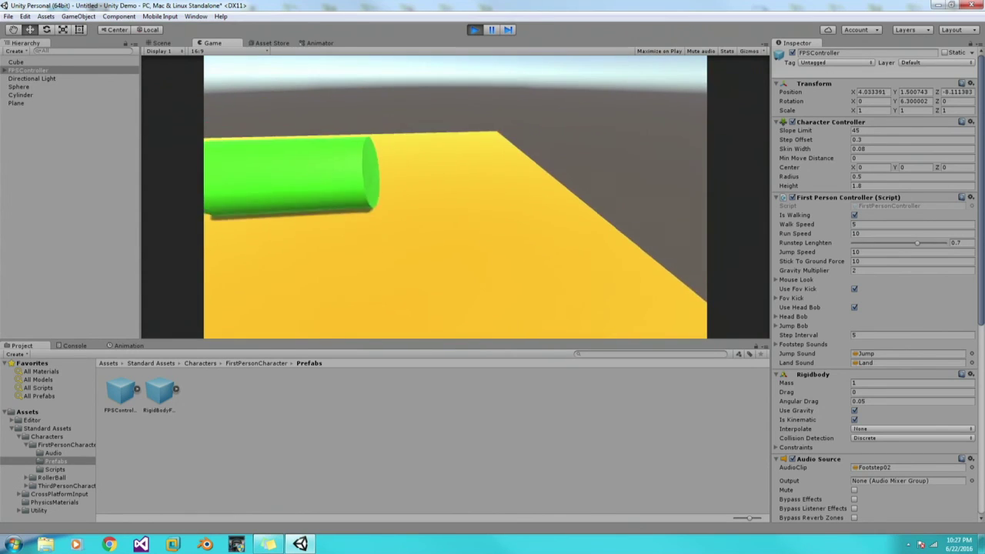
mouse_move(492, 197)
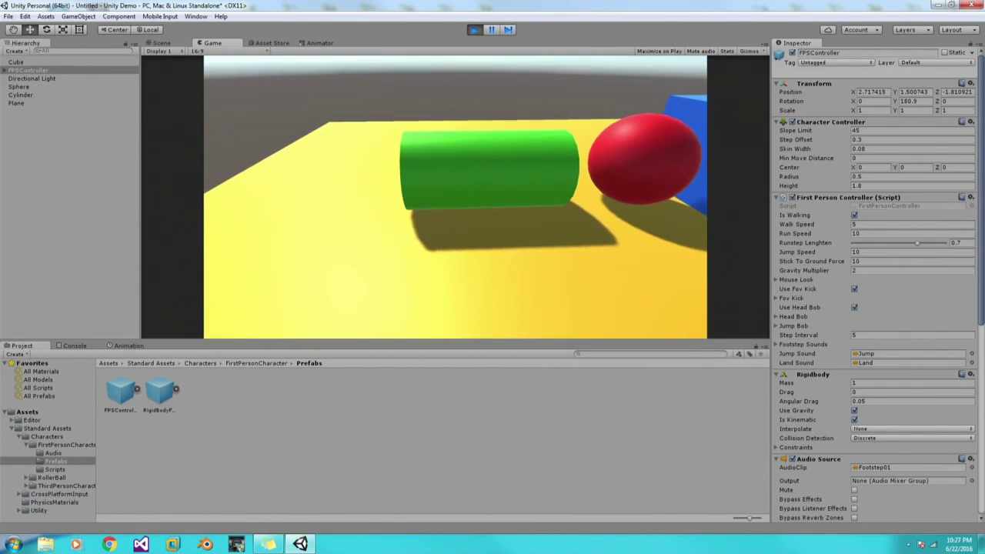
key("w")
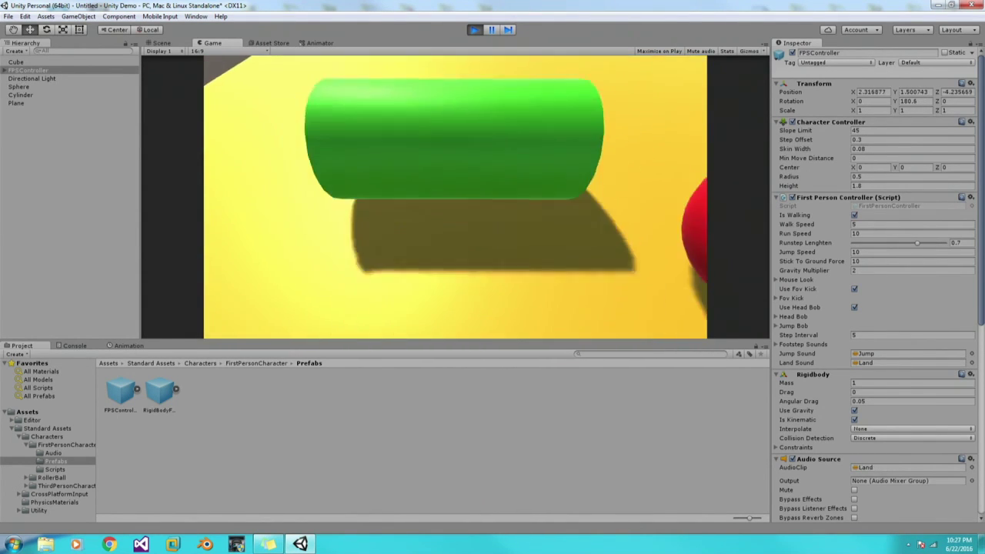
key("w")
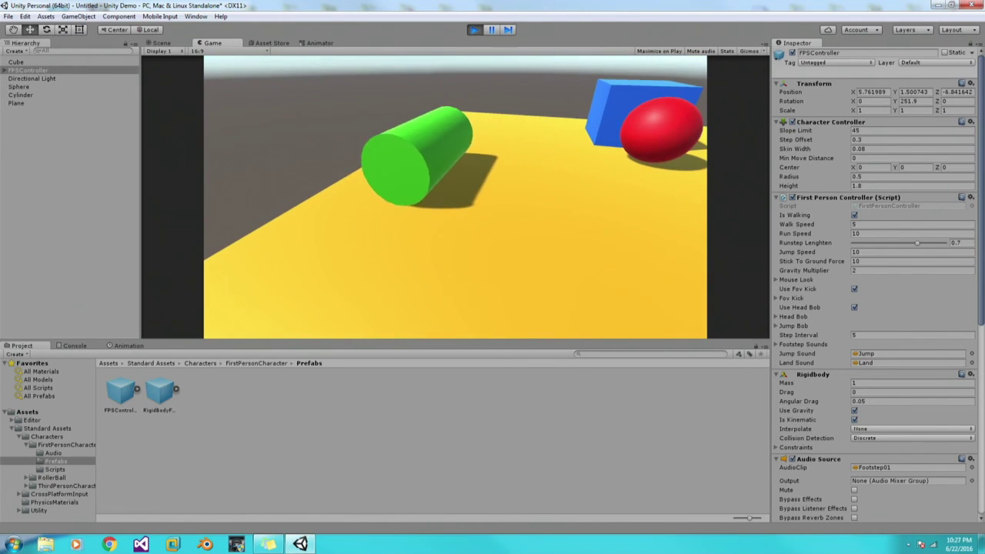
Step: Walk up to the sphere and repeatedly bump into and back off the blue cube
key("a")
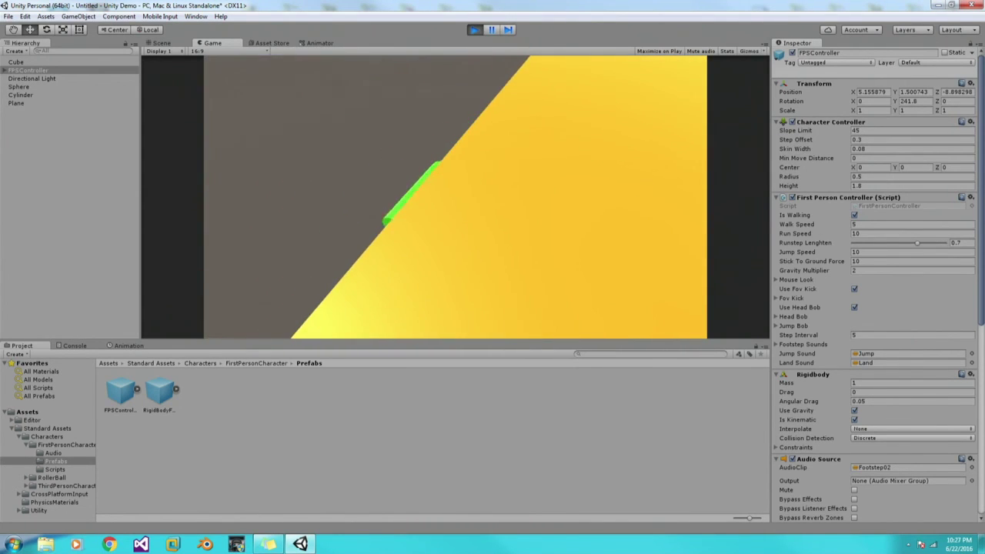
key("w")
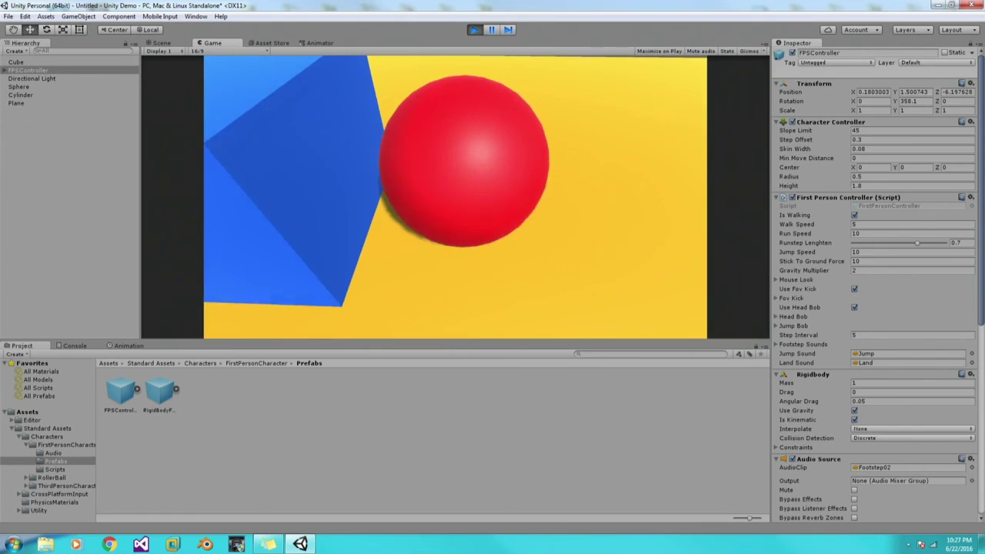
key("w")
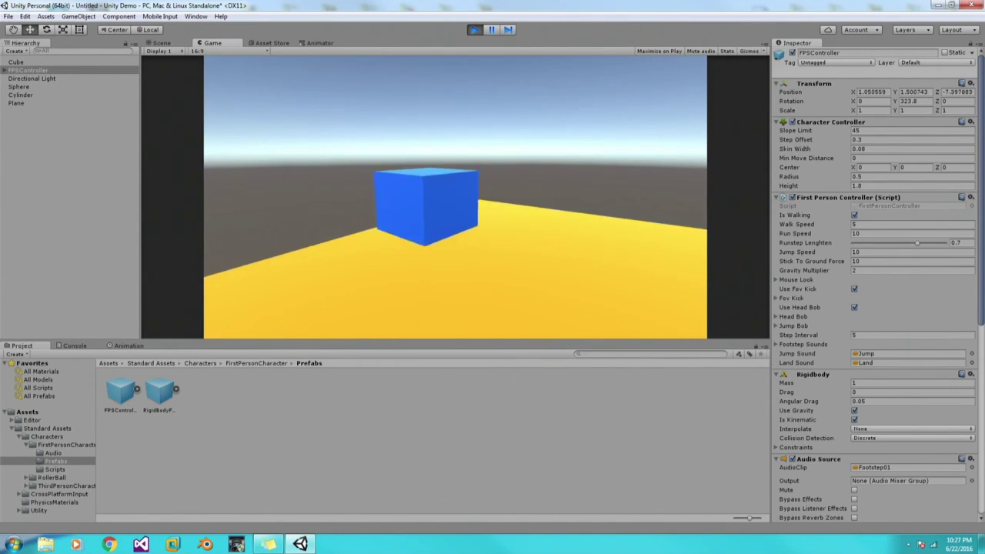
key("w")
key("w")
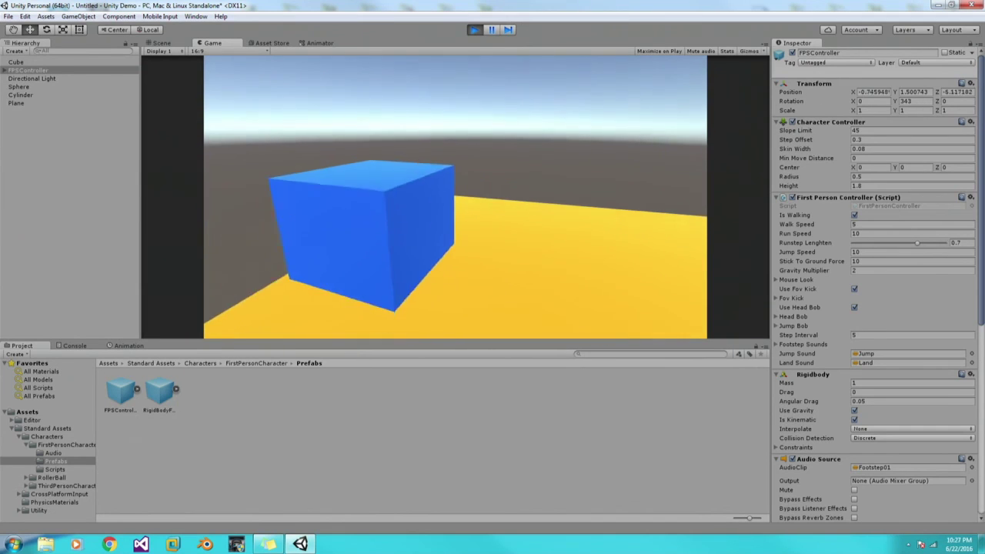
key("s")
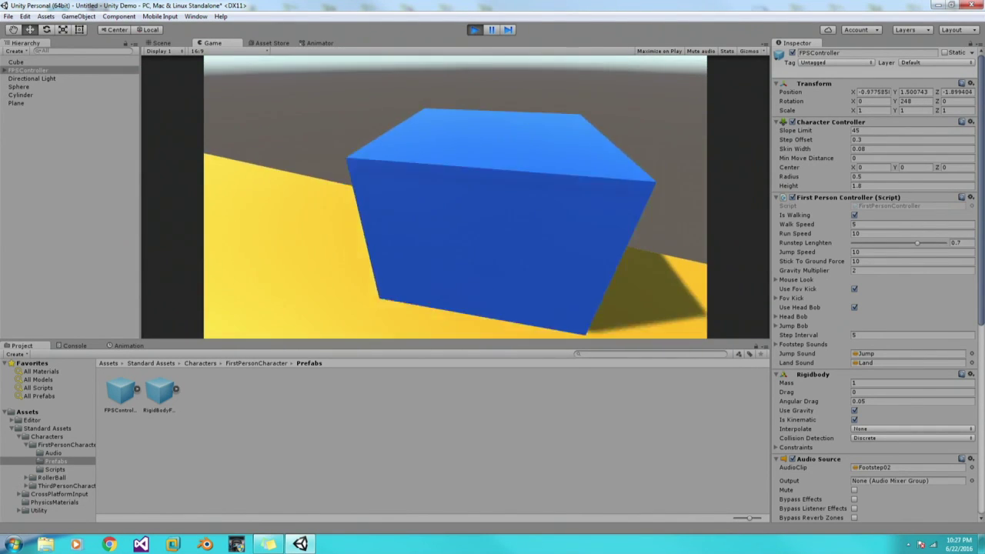
key("w")
key("s")
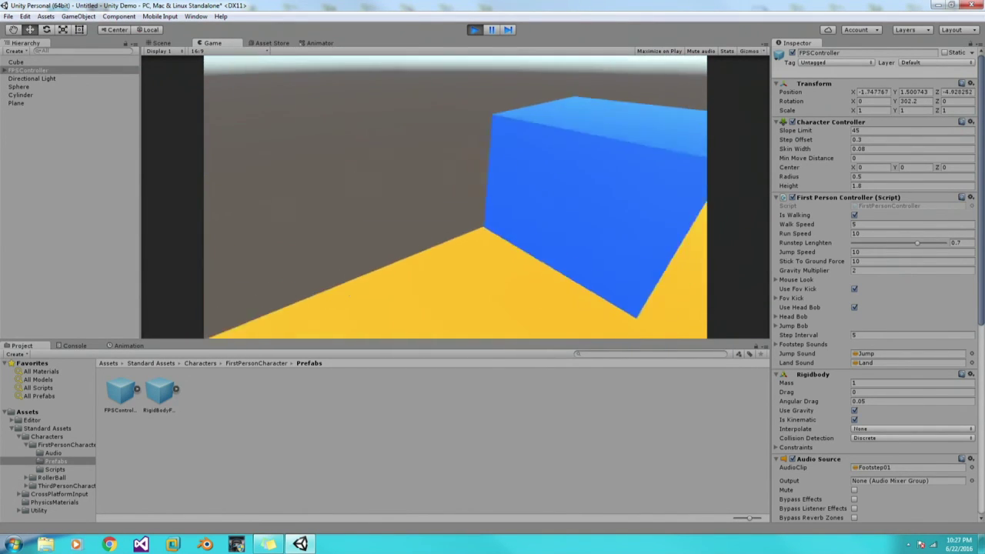
key("w")
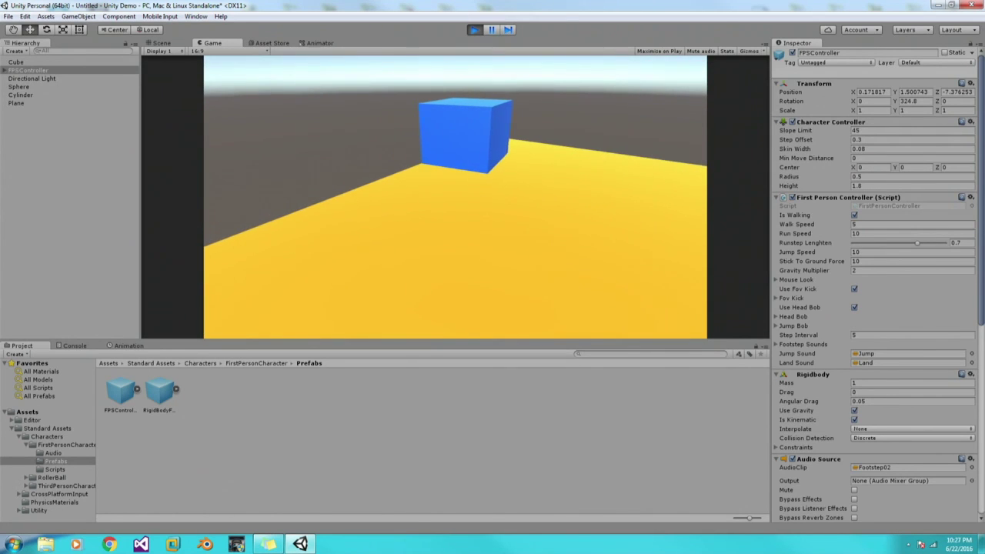
key("s")
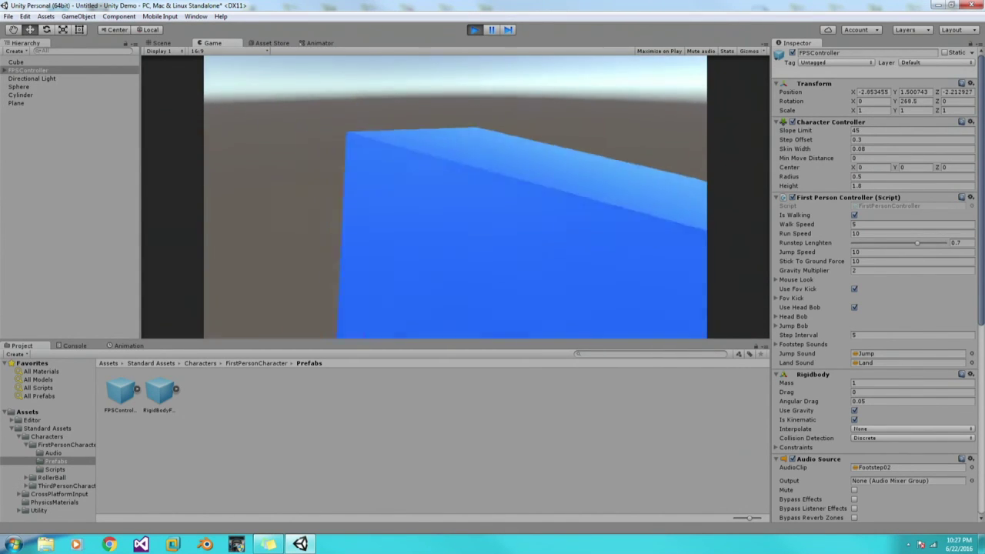
key("s")
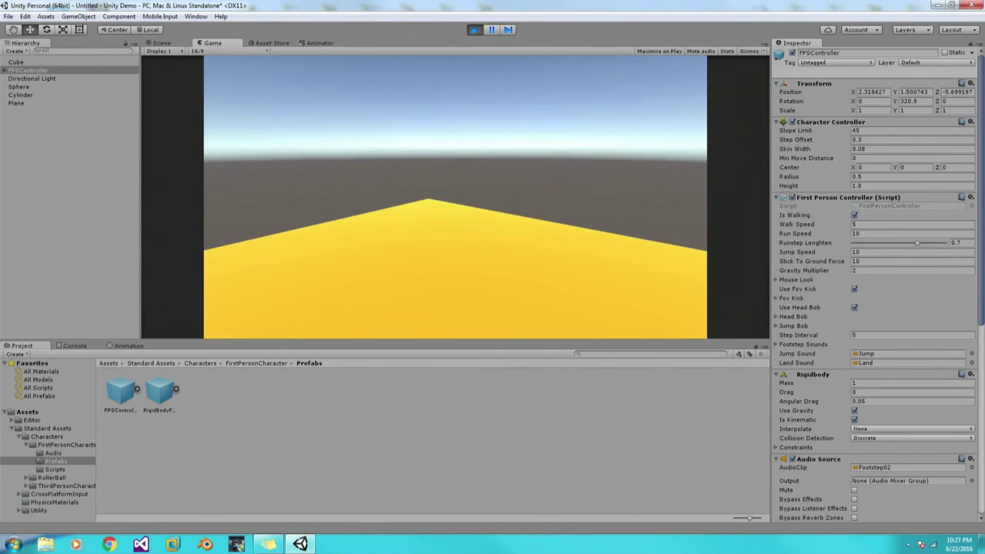
Step: Exit Play mode, then zoom out and orbit the Scene view over the whole plane
left_click(473, 30)
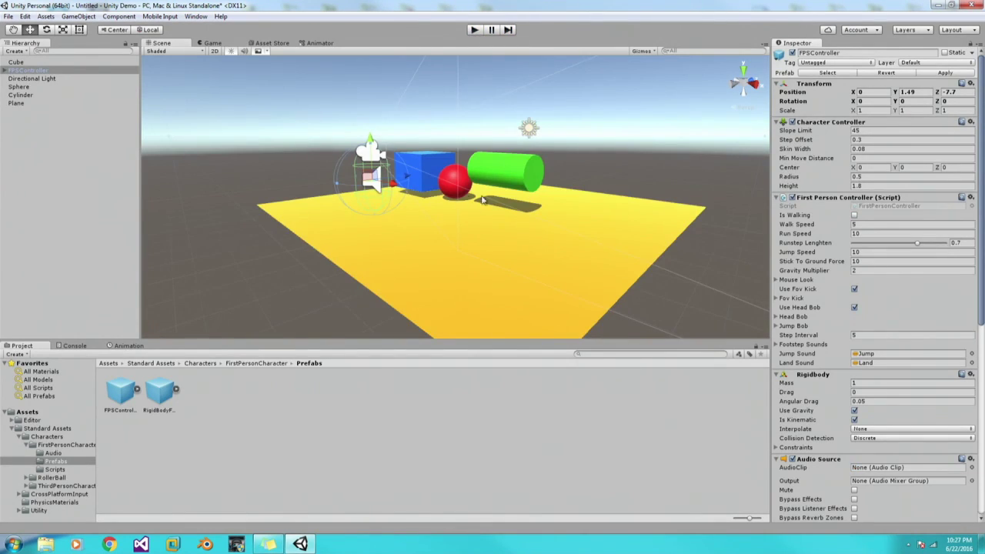
scroll(485, 201, "down", 3)
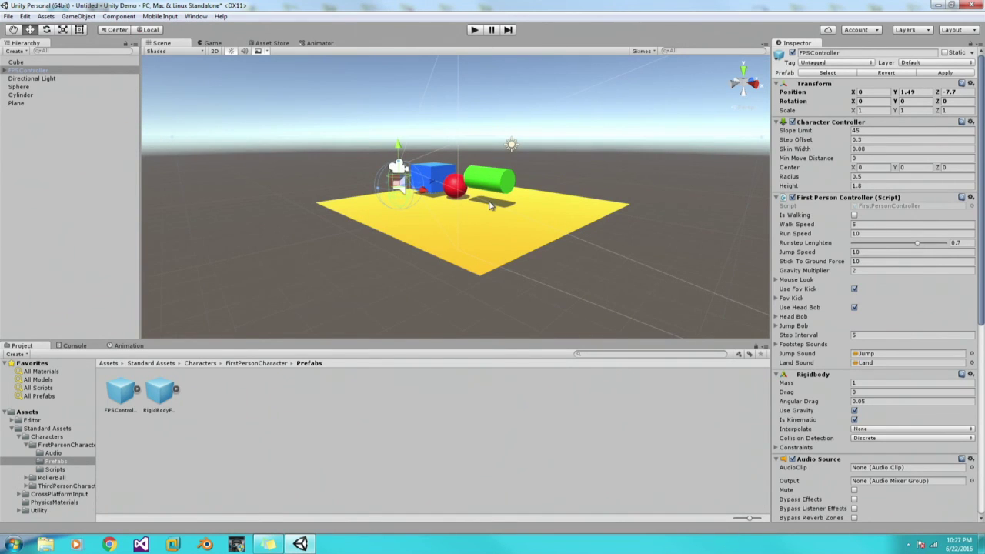
mouse_move(508, 213)
left_mouse_down("alt")
mouse_move(369, 208)
mouse_move(235, 220)
mouse_move(664, 187)
mouse_move(583, 254)
mouse_move(509, 207)
left_mouse_up("alt")
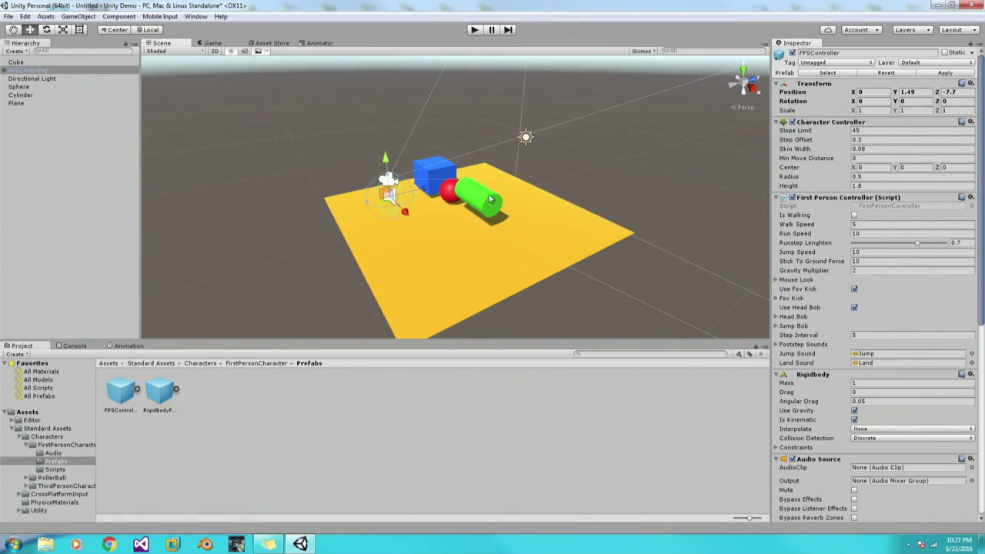